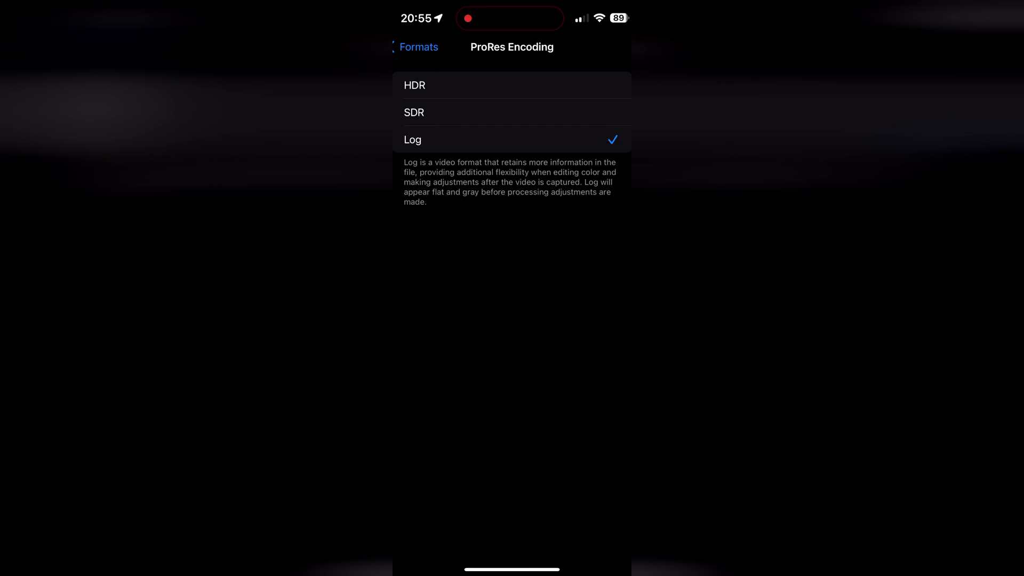
click(418, 47)
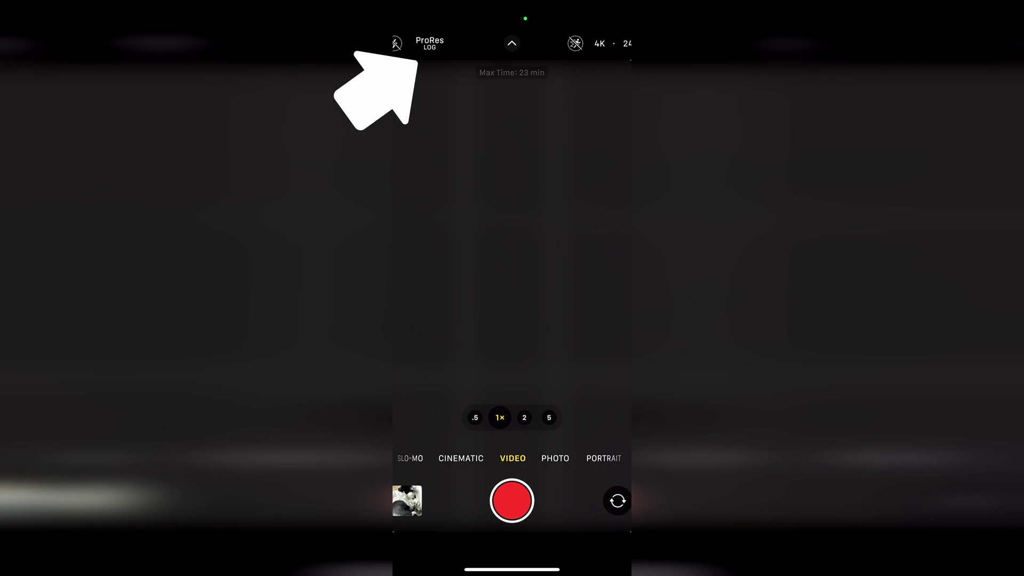
click(430, 43)
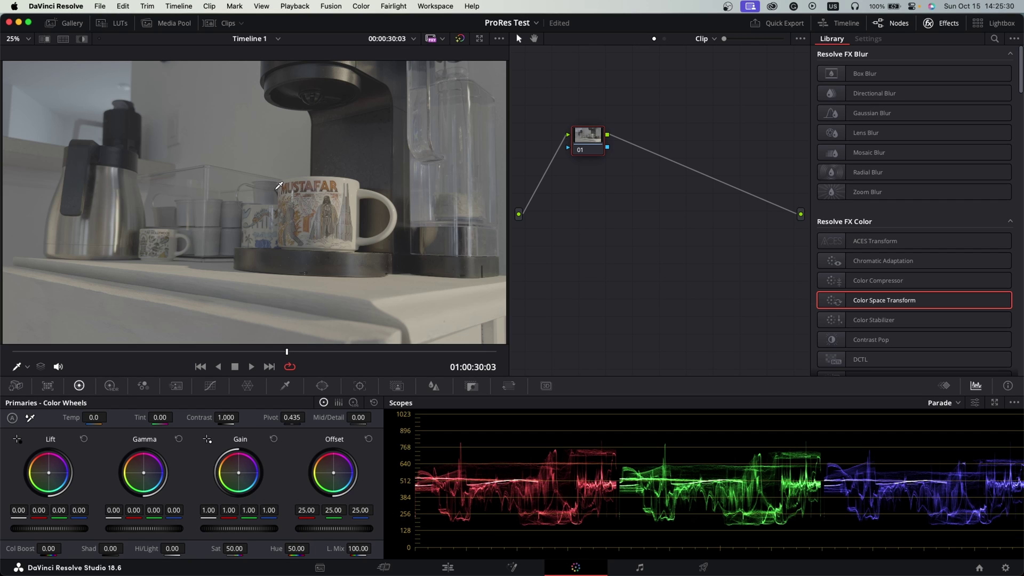
Reposition node 01 slightly and append two serial nodes after it.
drag(599, 151, 593, 148)
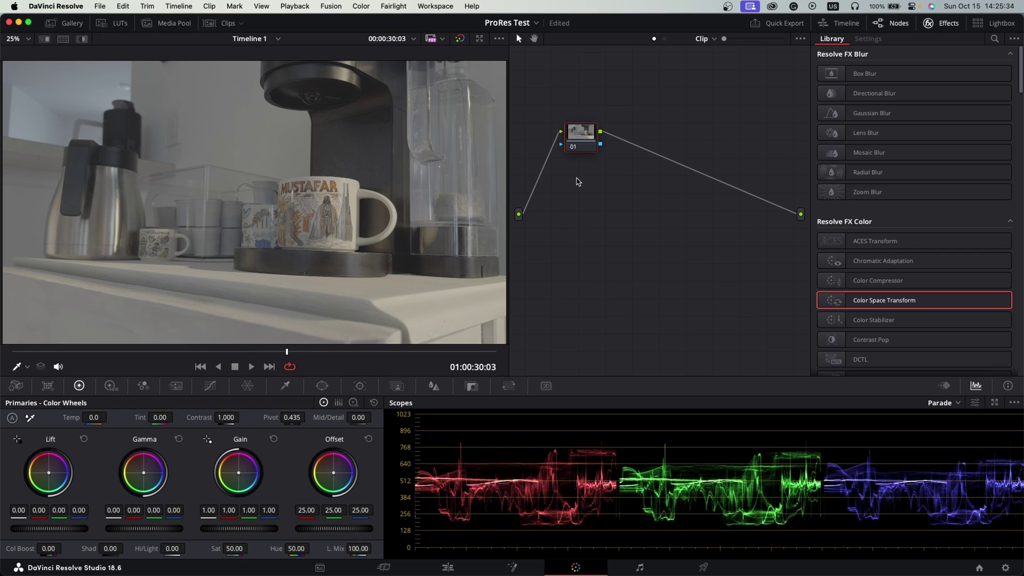
key(alt+s)
key(alt+s)
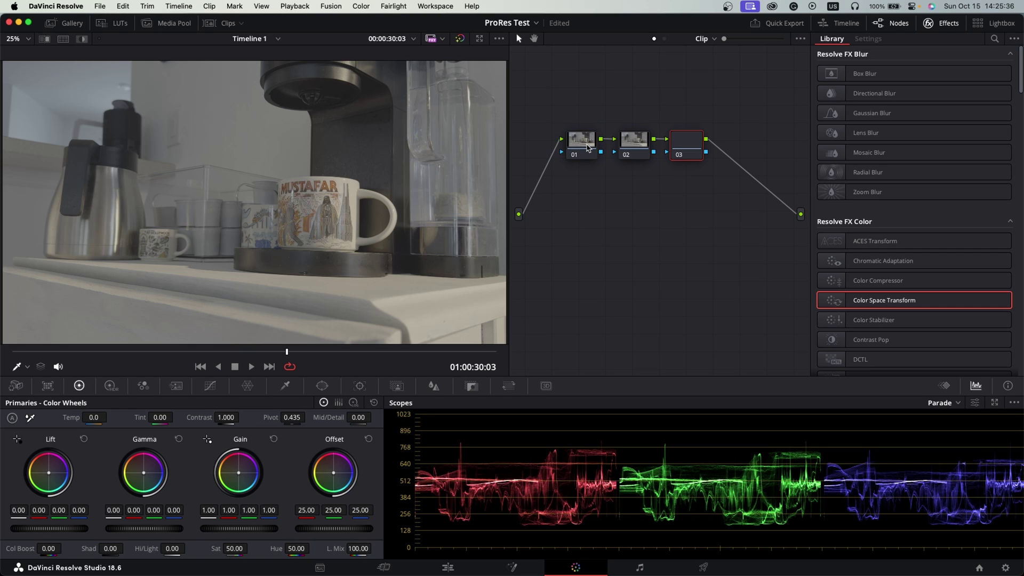
Apply the Color Space Transform effect to node 01 and node 03.
click(584, 145)
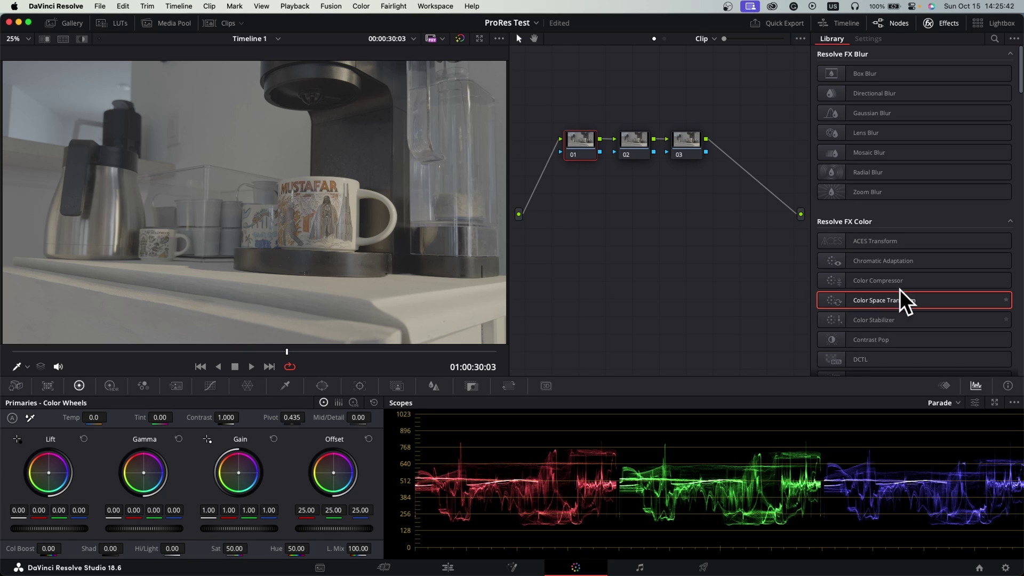
drag(879, 299, 583, 152)
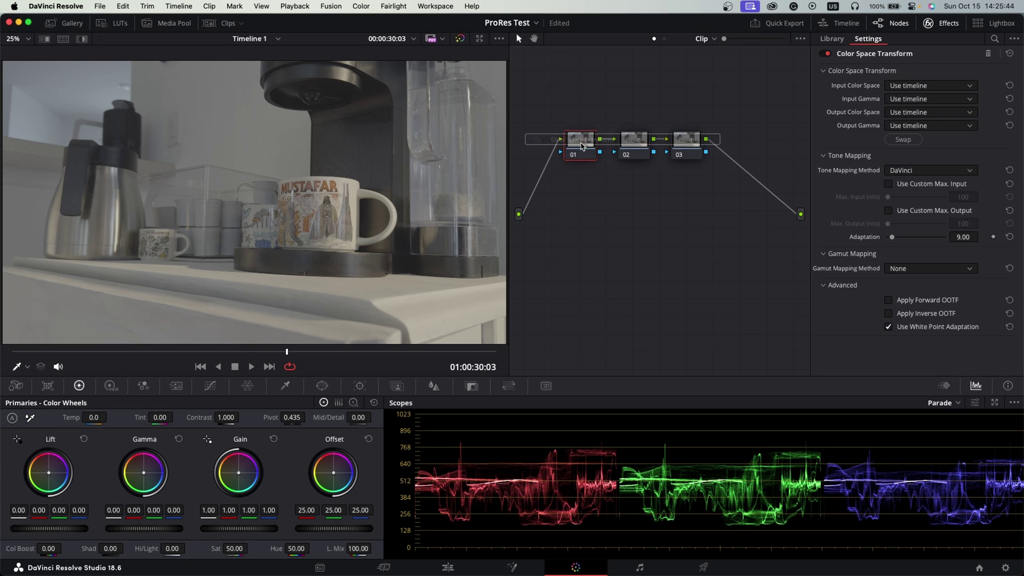
click(691, 141)
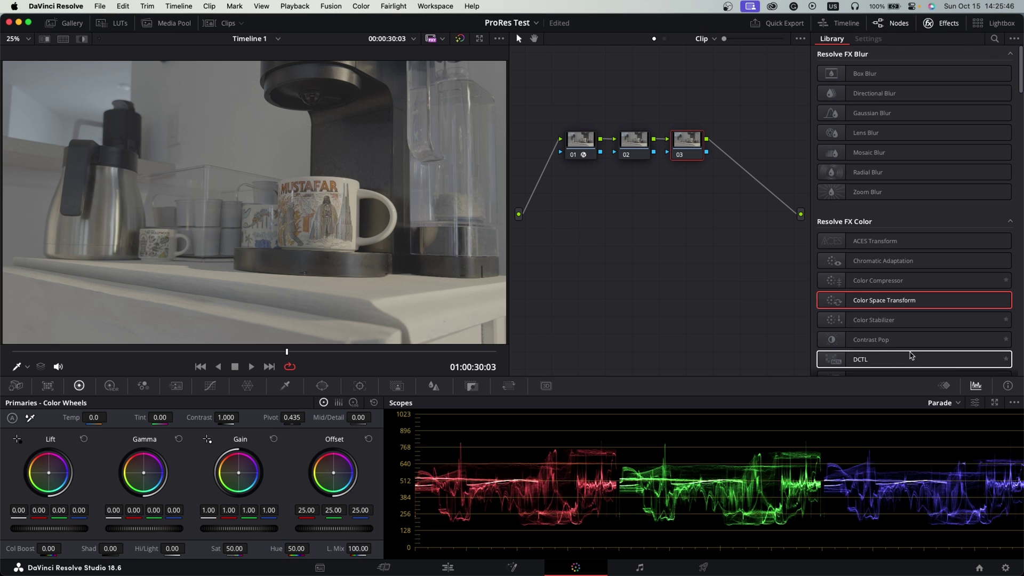
drag(902, 300, 682, 143)
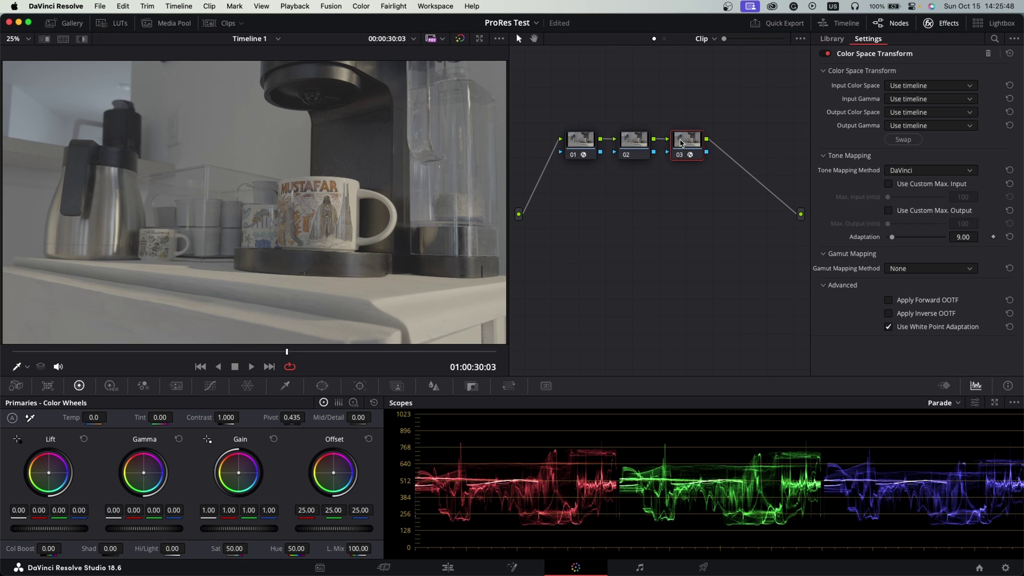
Set node 01's Color Space Transform input color space to Rec.709 and input gamma to Apple Log.
click(589, 137)
click(931, 87)
scroll(919, 202, down, 5)
click(919, 206)
click(927, 100)
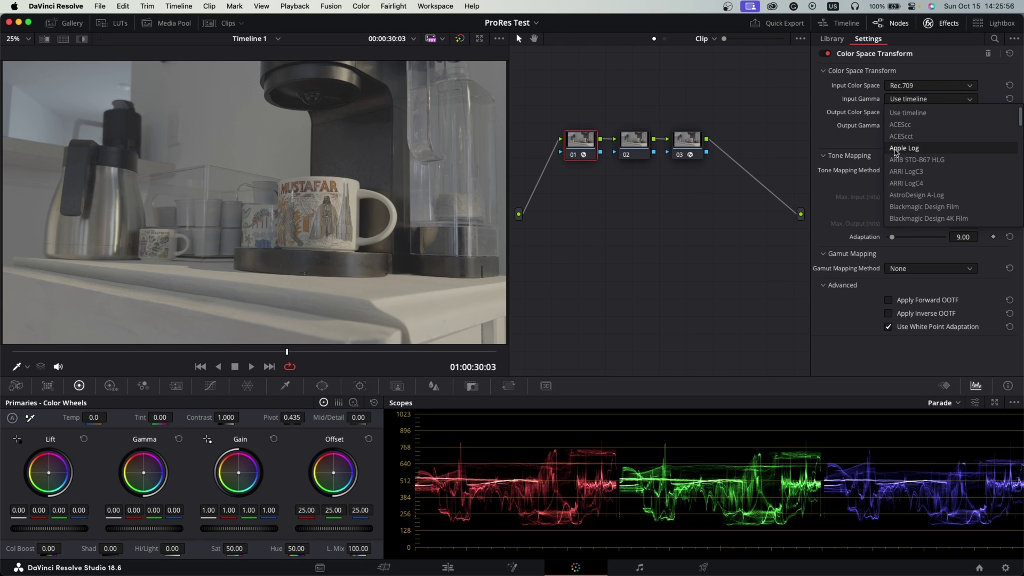
click(903, 148)
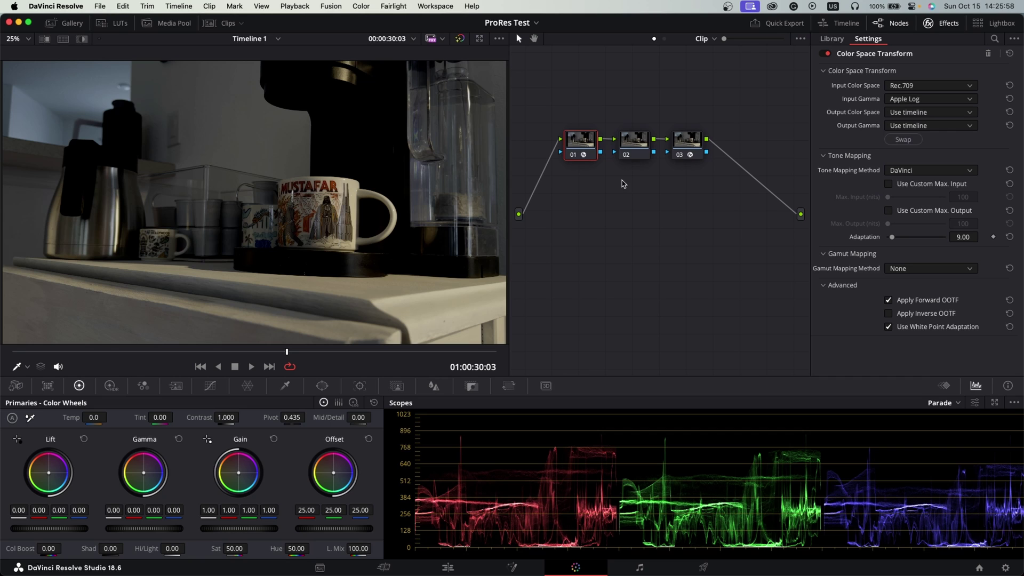
Set node 01's output color space to DaVinci Wide Gamut and output gamma to DaVinci Intermediate, with the tone mapping method set to None.
click(686, 151)
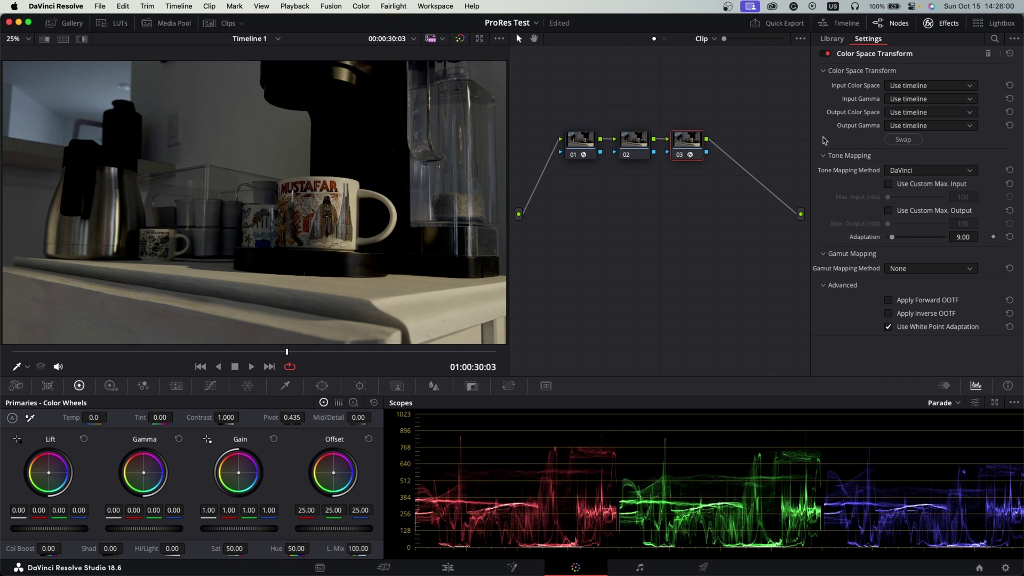
click(568, 151)
click(931, 112)
scroll(939, 182, down, 3)
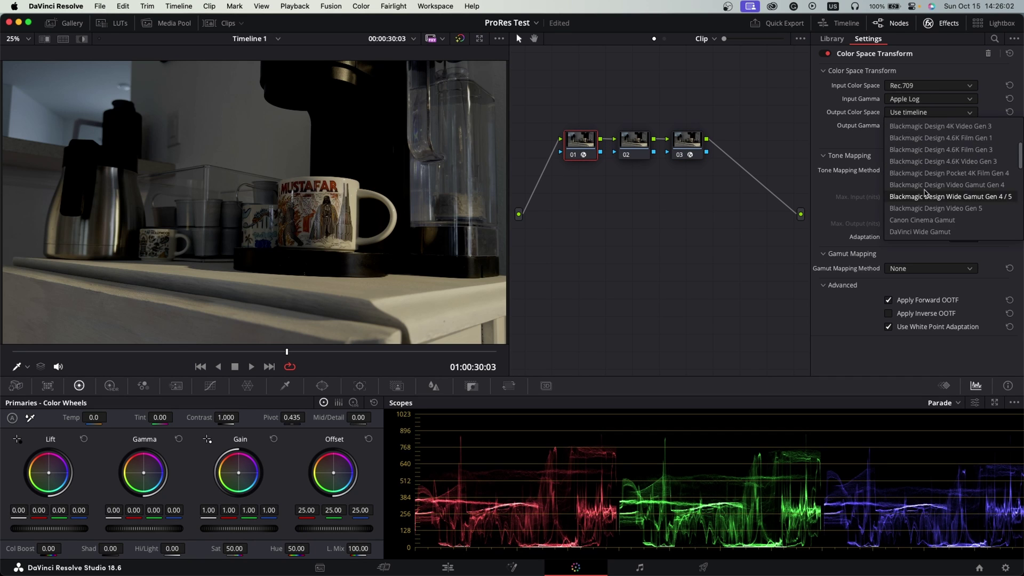
click(923, 232)
click(931, 126)
scroll(923, 214, down, 3)
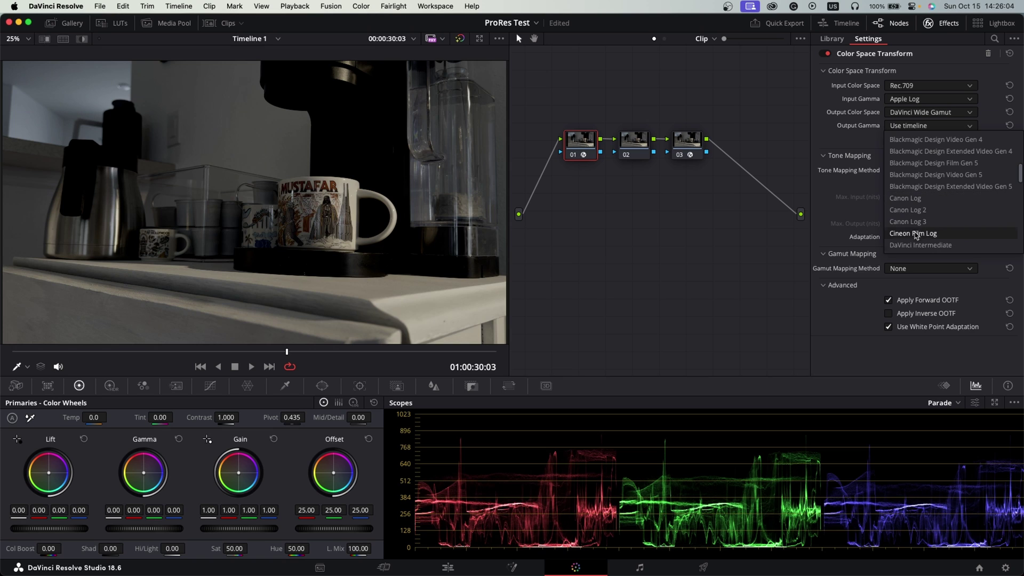
click(915, 244)
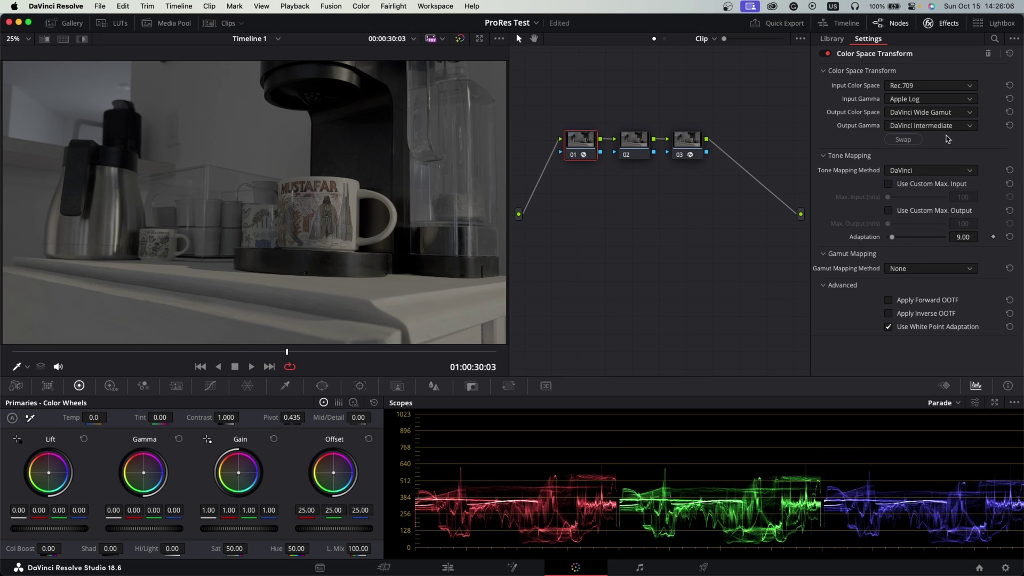
click(917, 171)
click(907, 185)
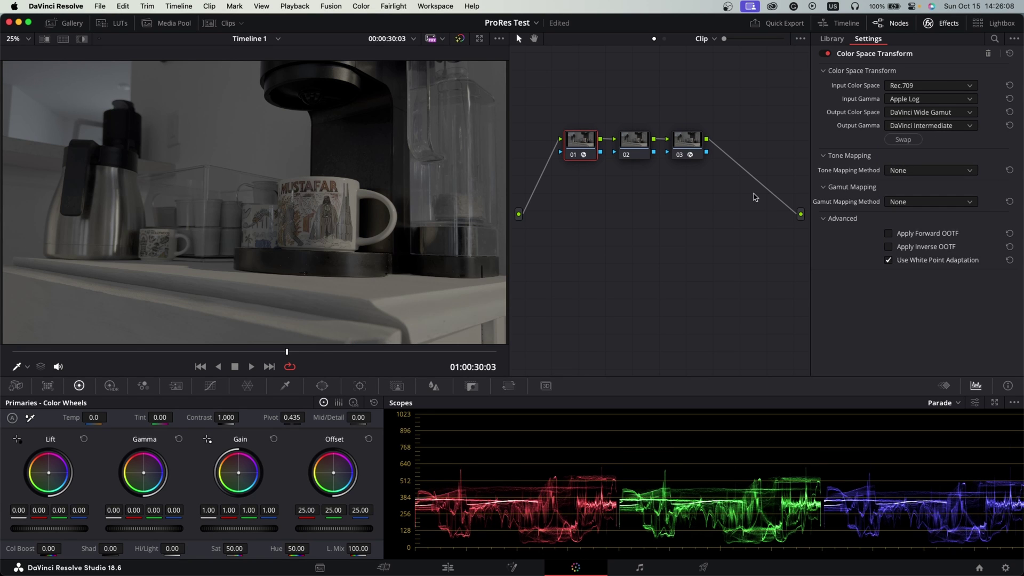
Set node 03's Color Space Transform input color space to DaVinci Wide Gamut and input gamma to DaVinci Intermediate.
click(689, 143)
click(906, 87)
click(920, 206)
click(927, 99)
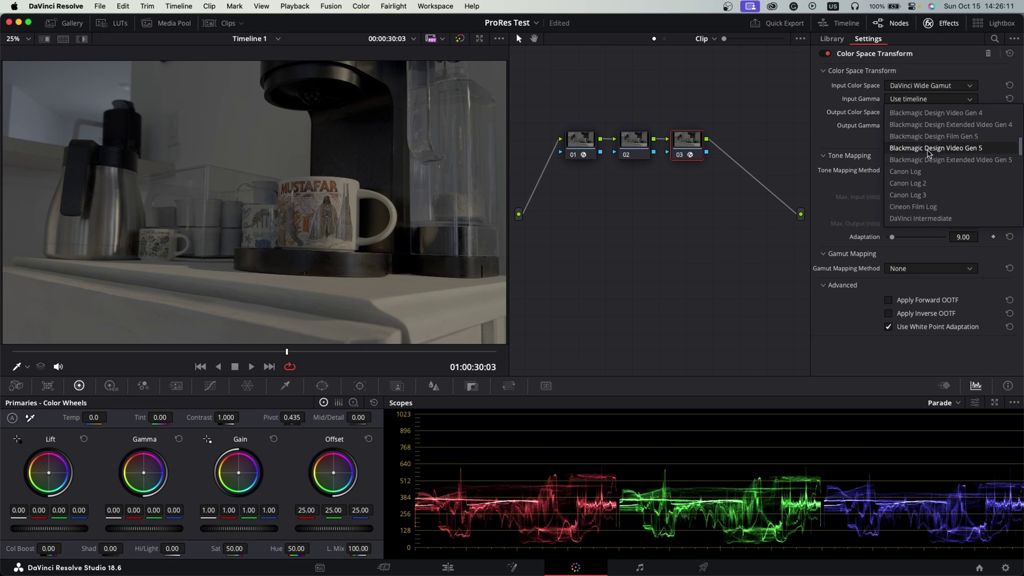
click(920, 220)
Set node 03's output color space to Rec.709 and output gamma to Gamma 2.2.
click(941, 112)
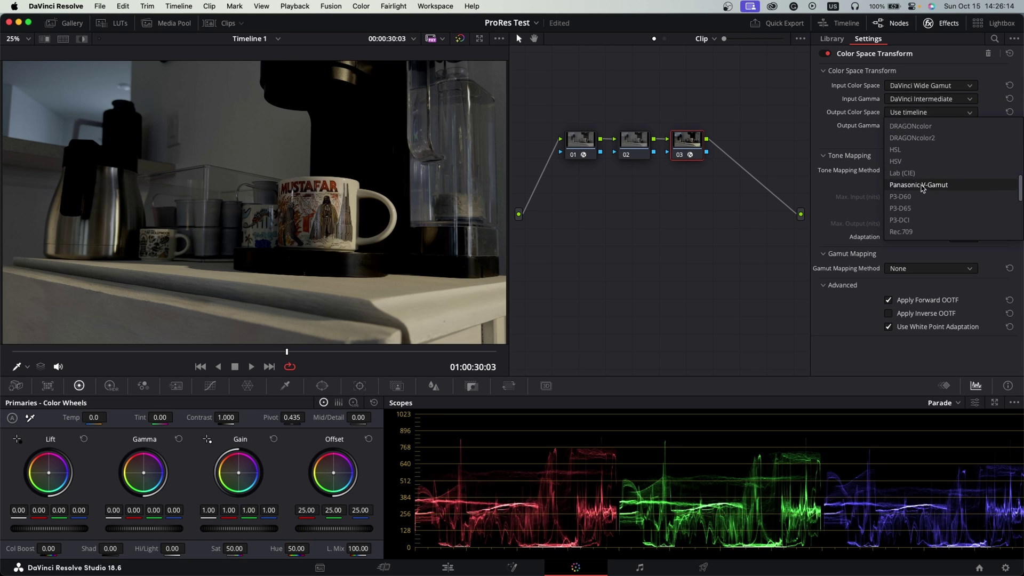
click(930, 229)
click(932, 128)
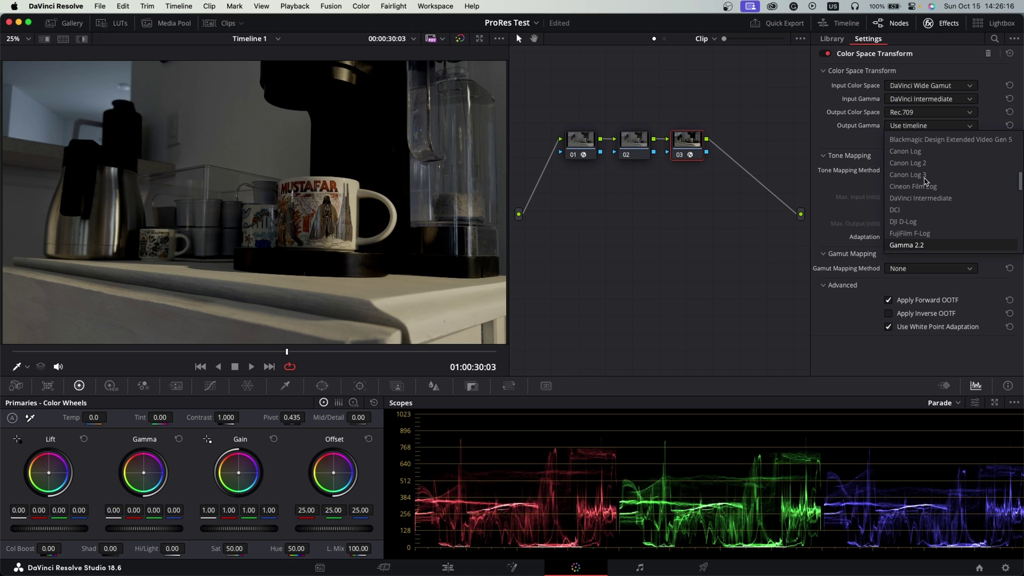
click(925, 246)
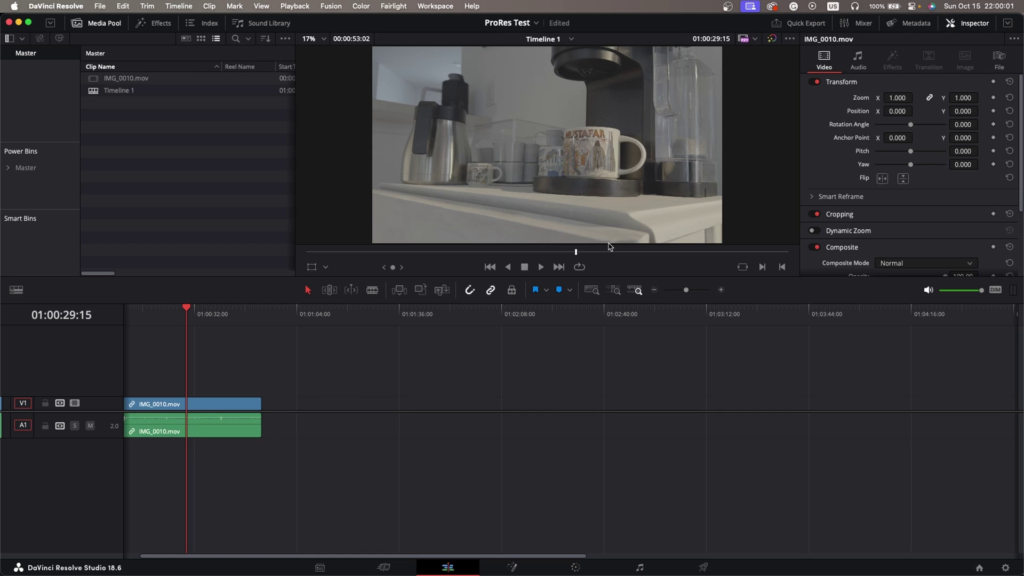
Switch to the Color page and add two serial nodes after the clip's first node.
click(576, 567)
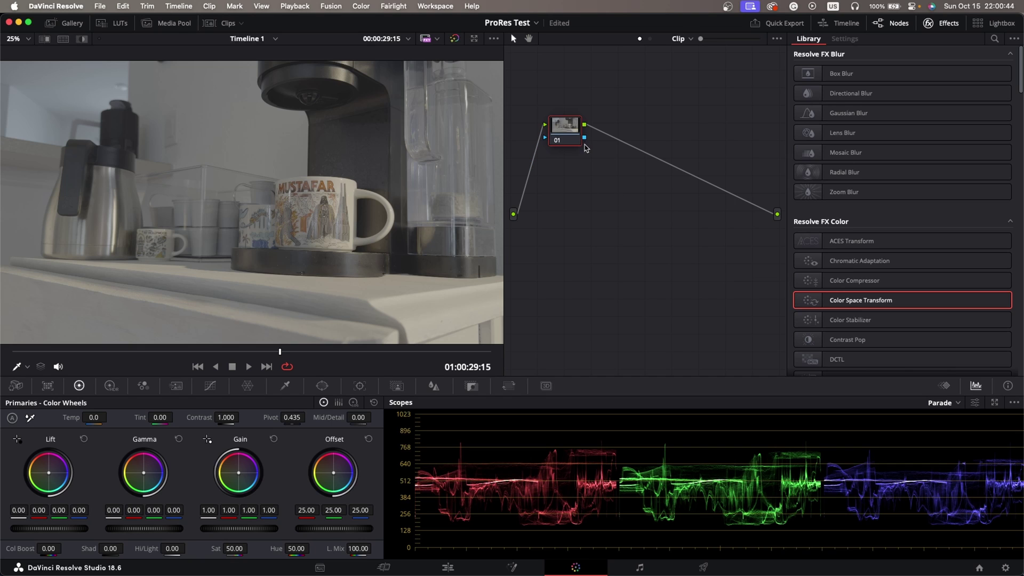
key(alt+s)
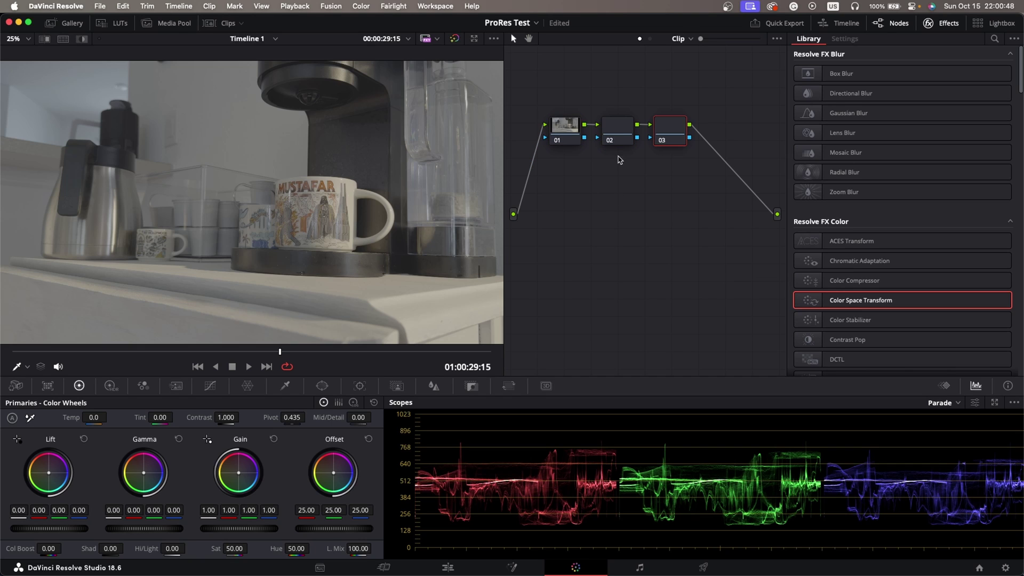
key(alt+s)
Apply a Color Space Transform to both the first and the third node.
drag(882, 301, 571, 136)
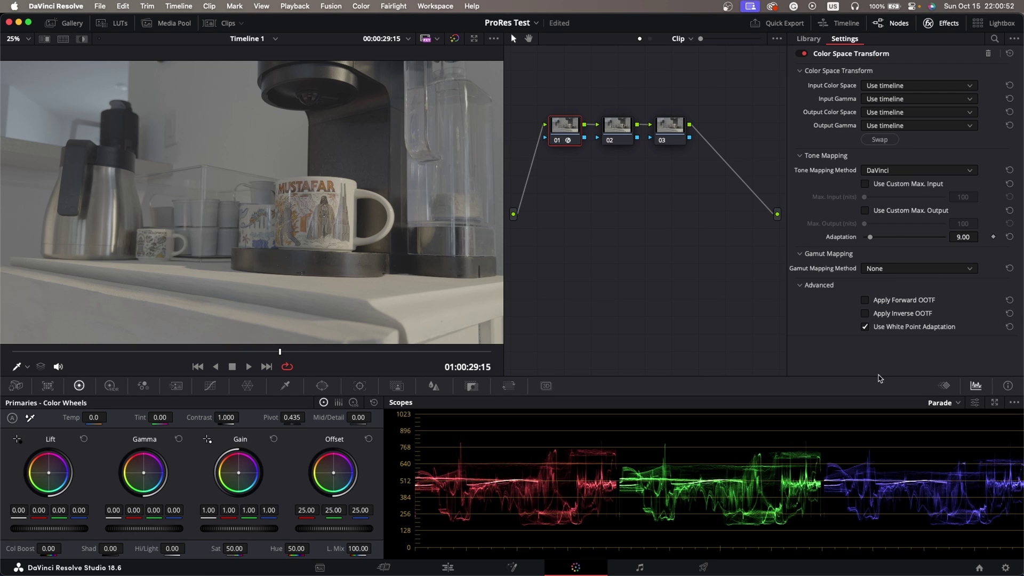
click(677, 126)
drag(826, 297, 666, 127)
Set the input color space of node 01's Color Space Transform to Rec.2020.
click(577, 133)
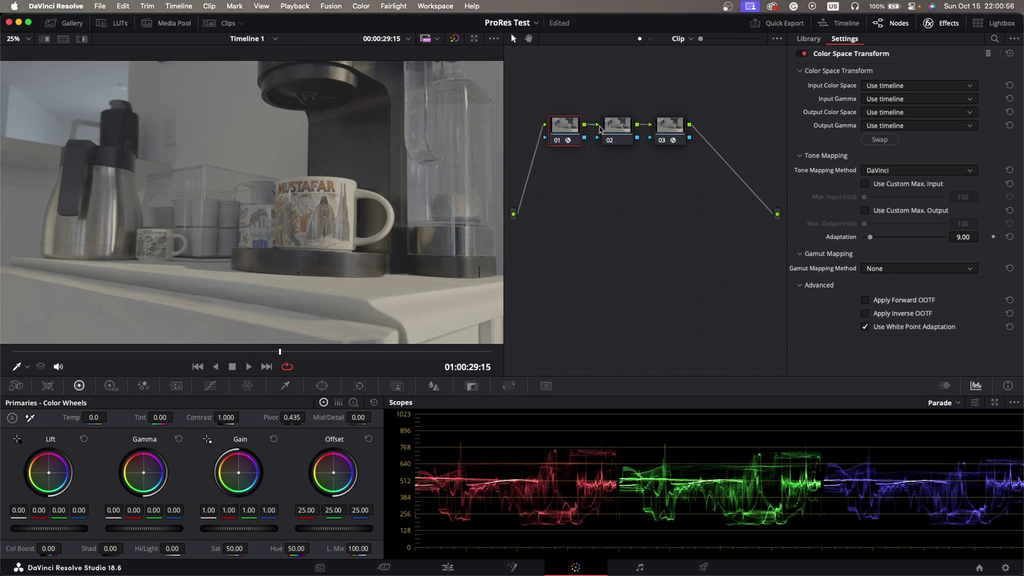
click(915, 87)
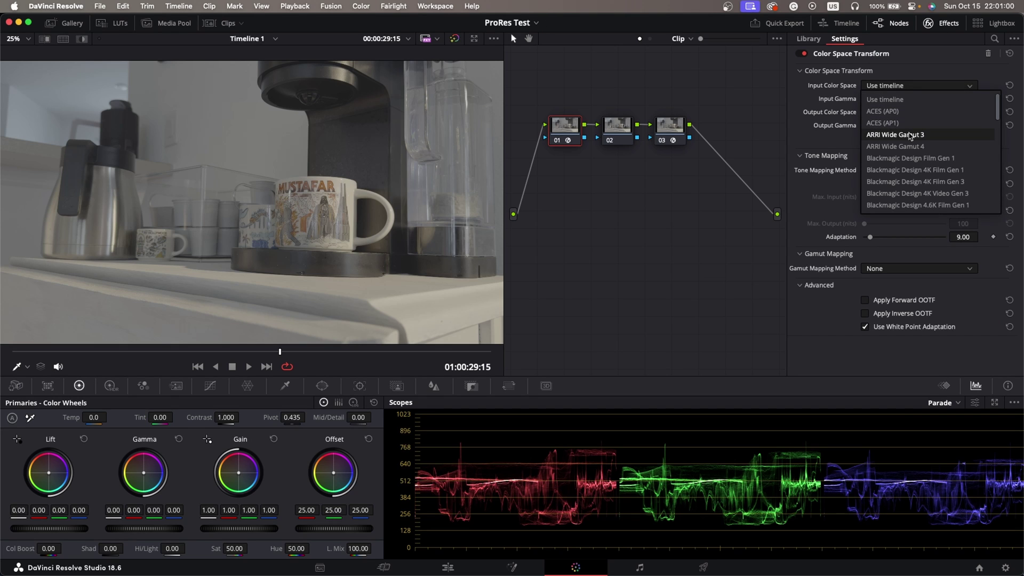
scroll(909, 142, down, 15)
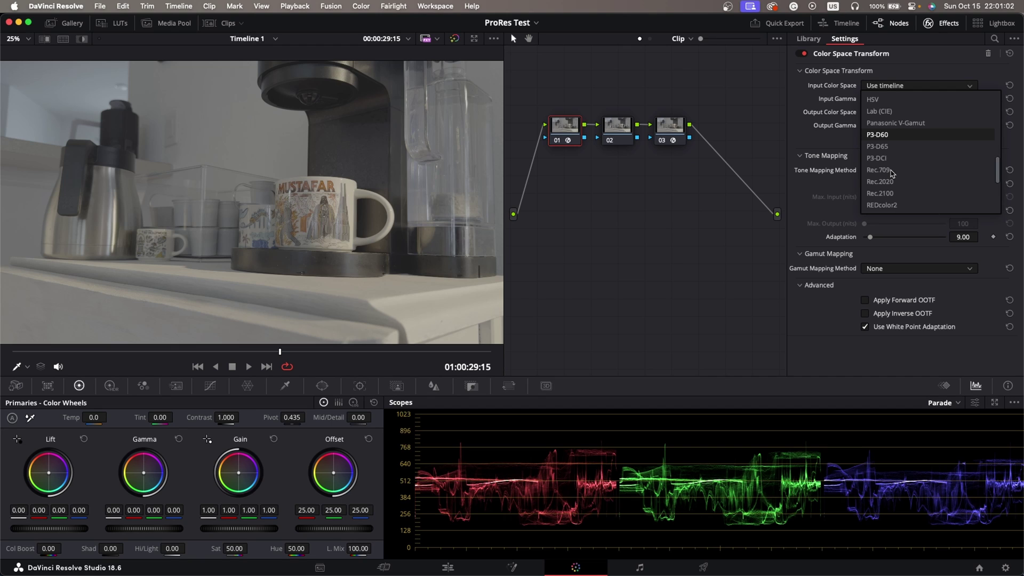
scroll(905, 155, up, 3)
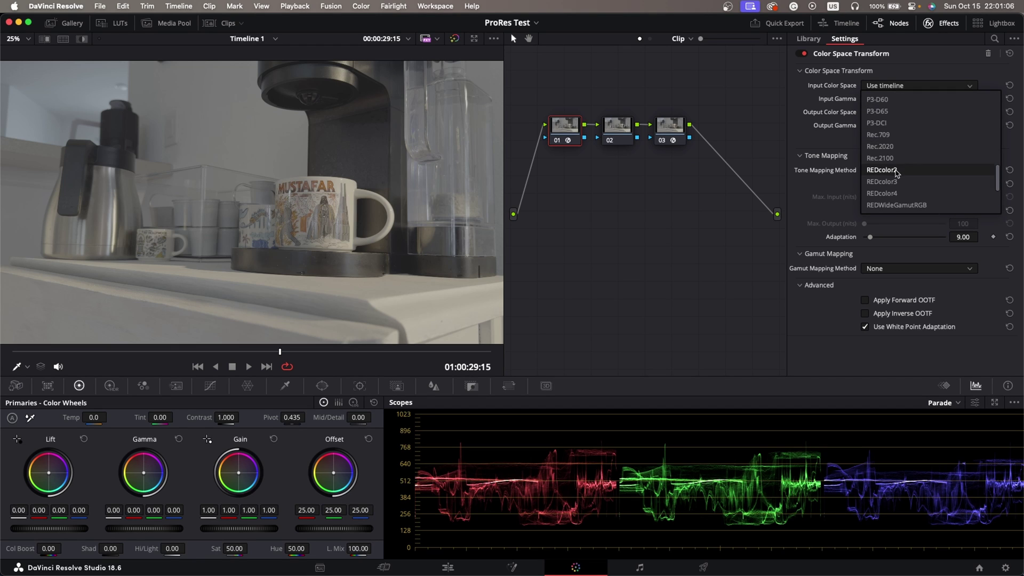
click(895, 147)
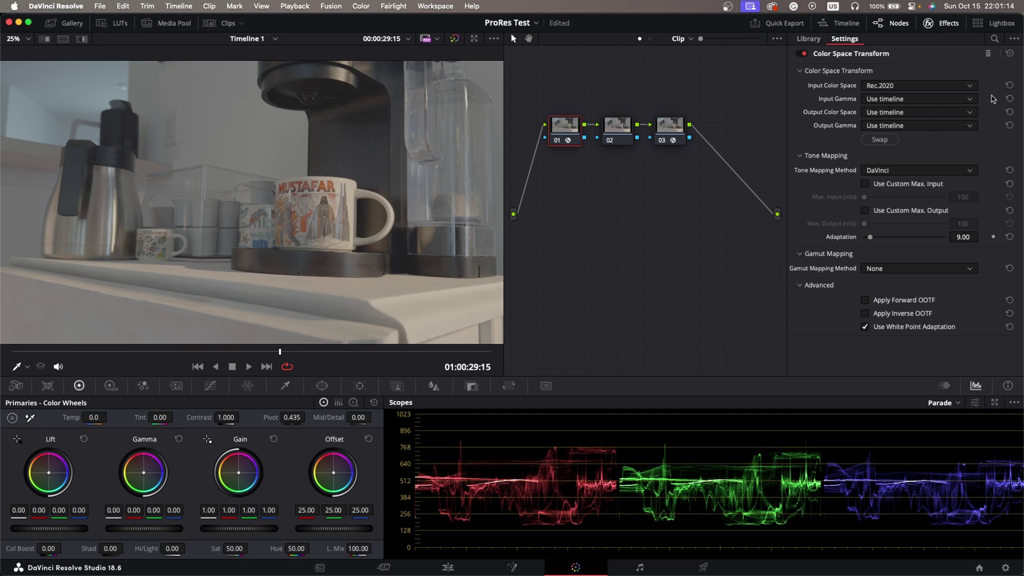
Compare Rec.709 with Rec.2020 as node 01's input color space, finishing on Rec.2020.
click(930, 87)
click(888, 136)
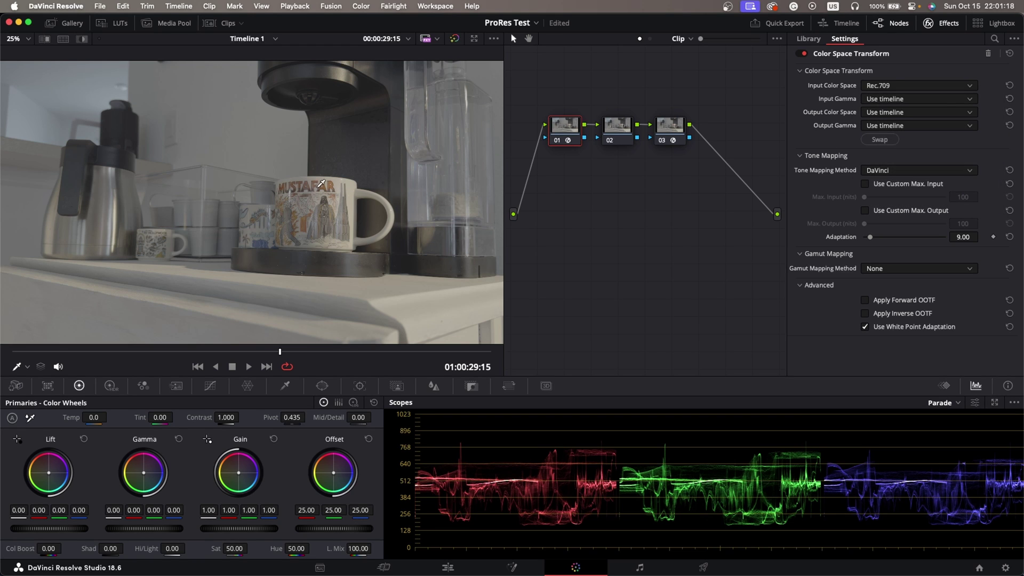
click(889, 87)
click(882, 147)
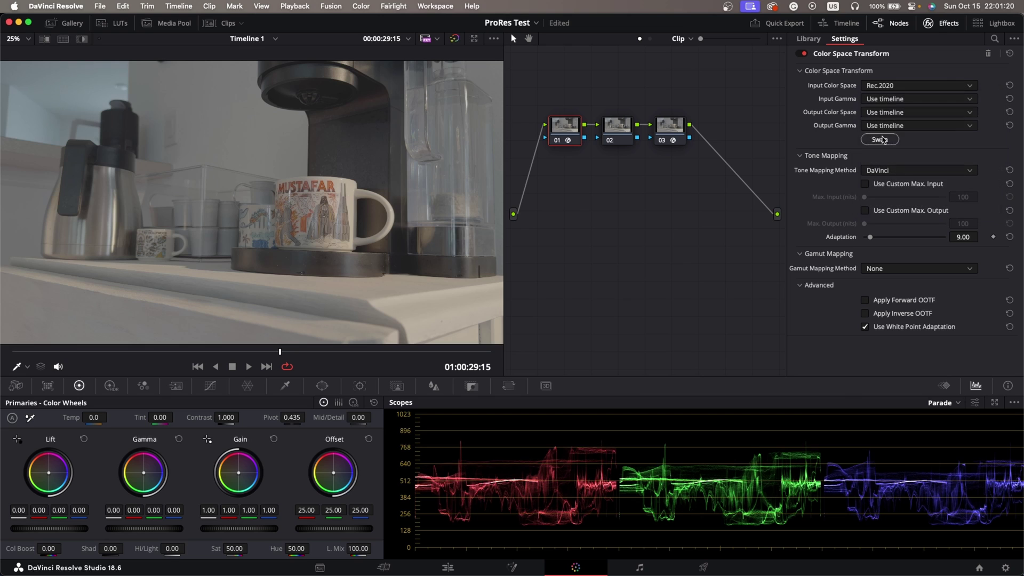
Set node 01's input gamma to Apple Log and its output color space to DaVinci Wide Gamut.
click(888, 101)
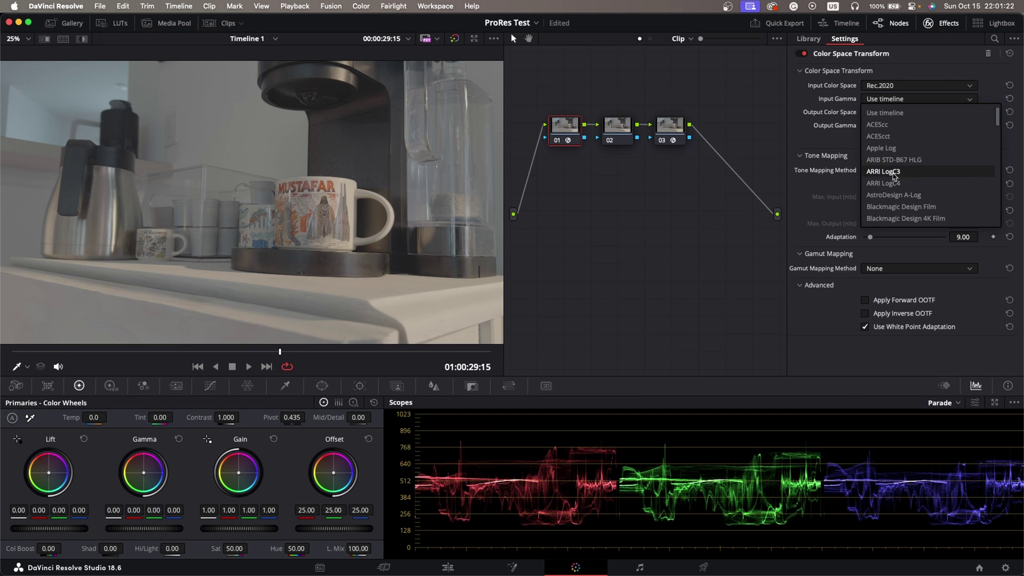
click(883, 149)
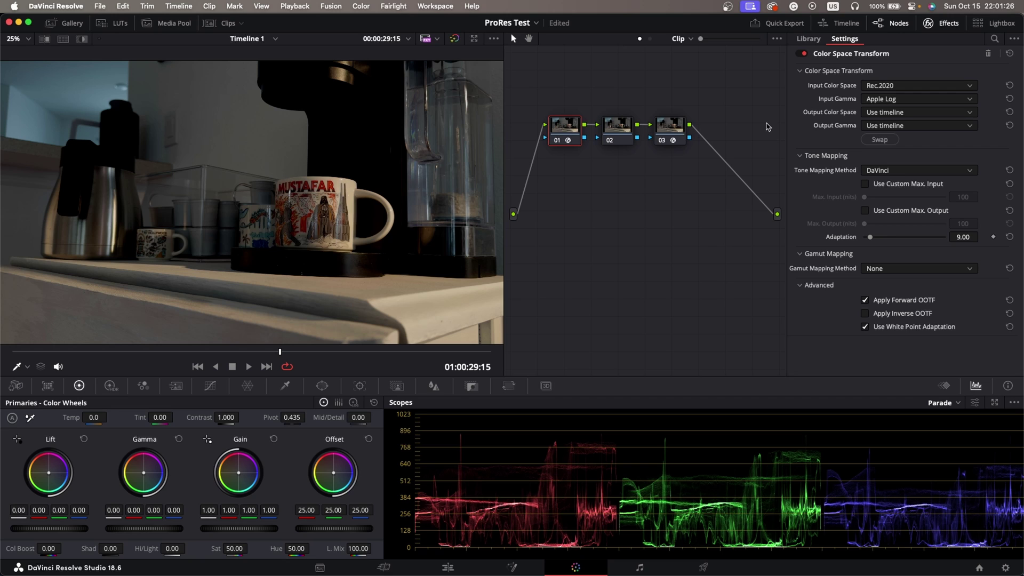
click(904, 113)
scroll(892, 160, down, 3)
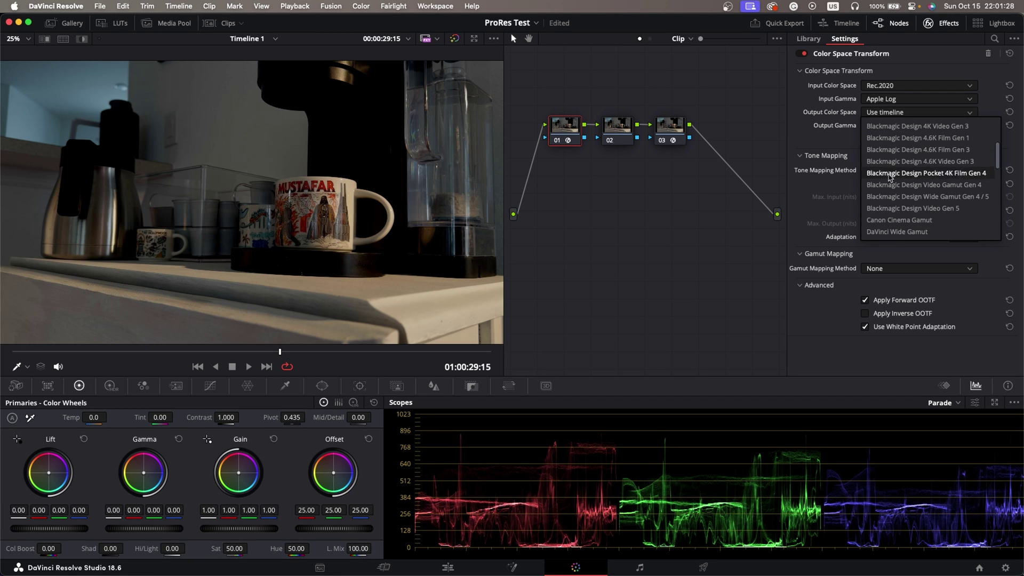
click(897, 232)
Set node 01's output gamma to DaVinci Intermediate and its tone mapping method to None.
click(891, 126)
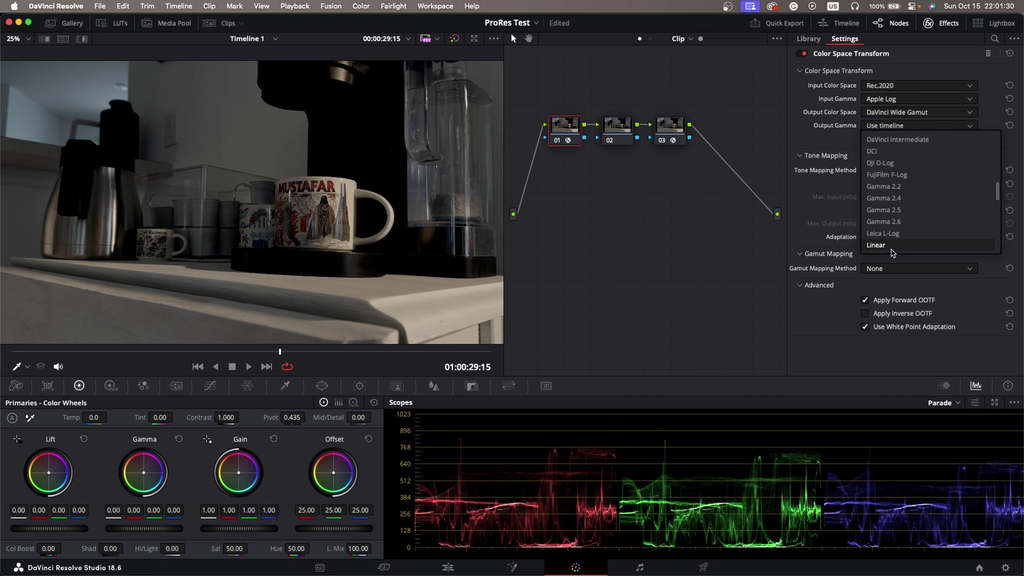
click(906, 152)
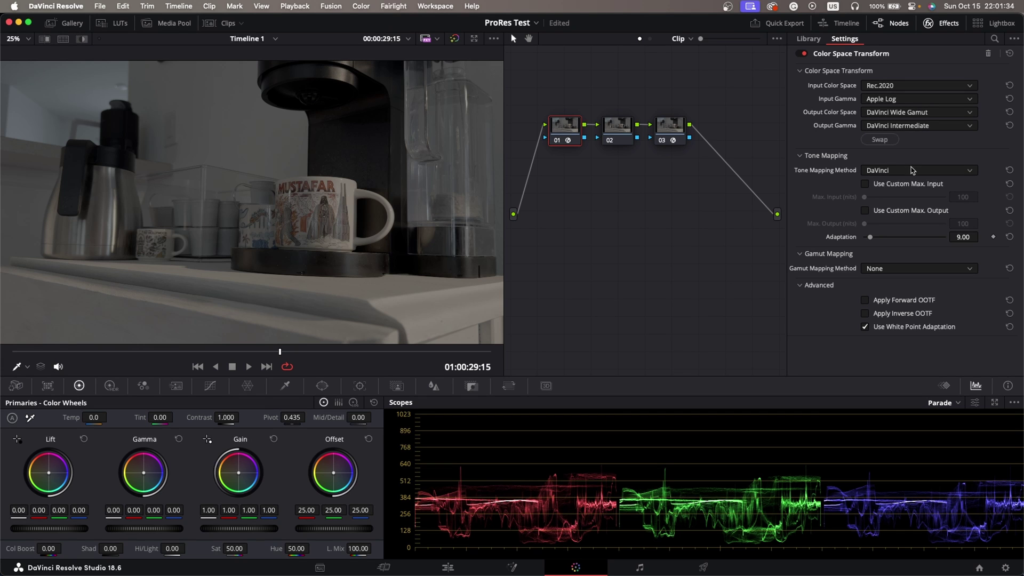
click(885, 175)
click(879, 181)
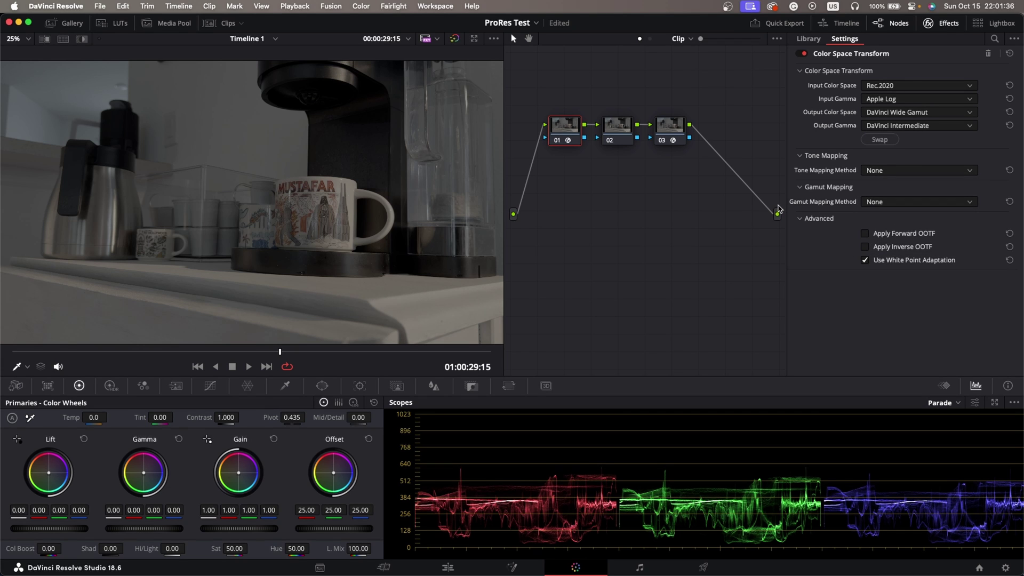
Set the input color space of node 03's Color Space Transform to DaVinci Wide Gamut and its input gamma to DaVinci Intermediate.
click(676, 134)
click(918, 85)
scroll(908, 208, down, 3)
click(908, 208)
click(895, 99)
scroll(900, 218, down, 5)
click(900, 219)
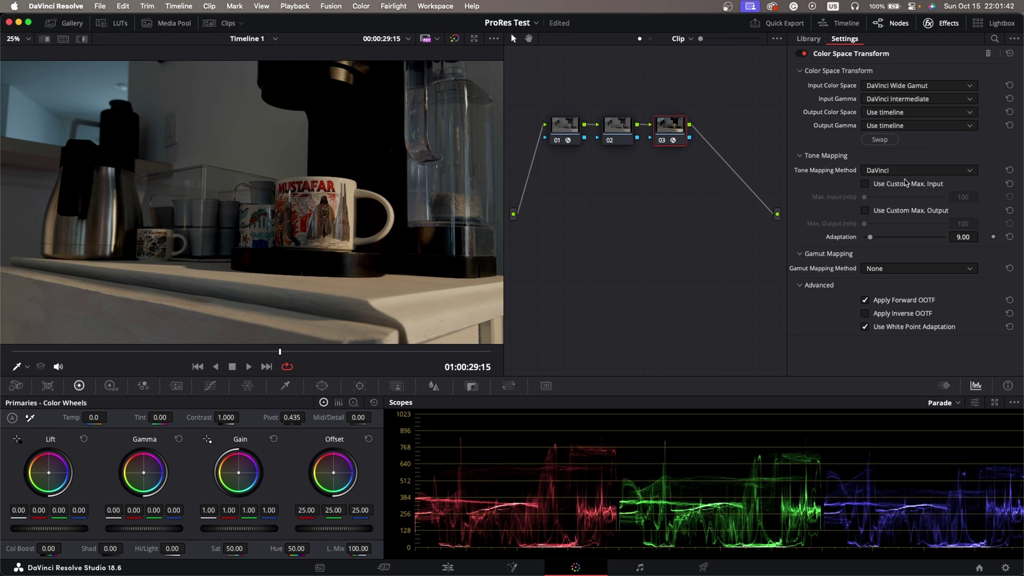
Set node 03's output color space to Rec.709 and its output gamma to Gamma 2.4.
click(901, 113)
scroll(902, 171, down, 10)
click(903, 231)
click(901, 126)
scroll(903, 187, down, 10)
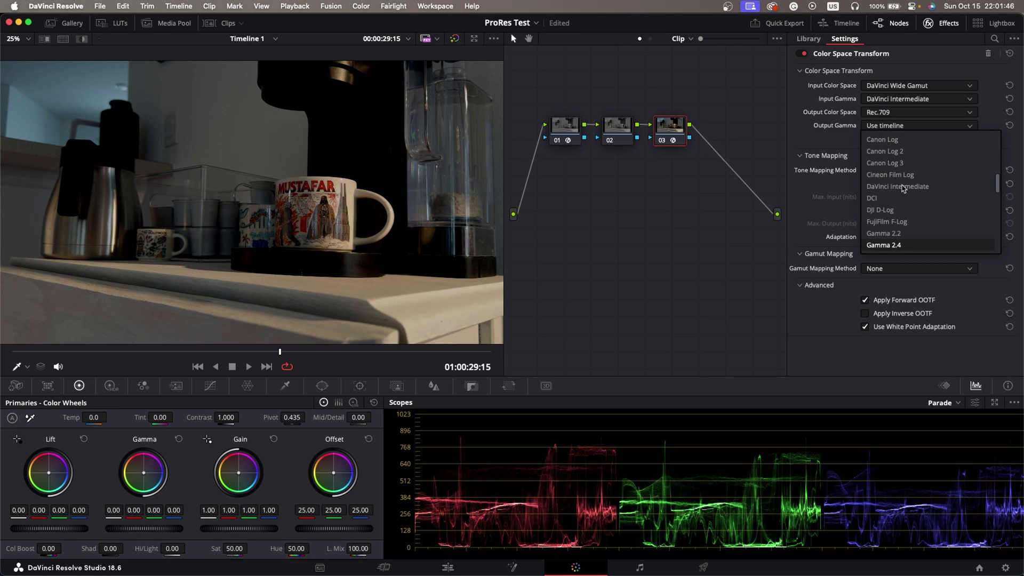
click(903, 245)
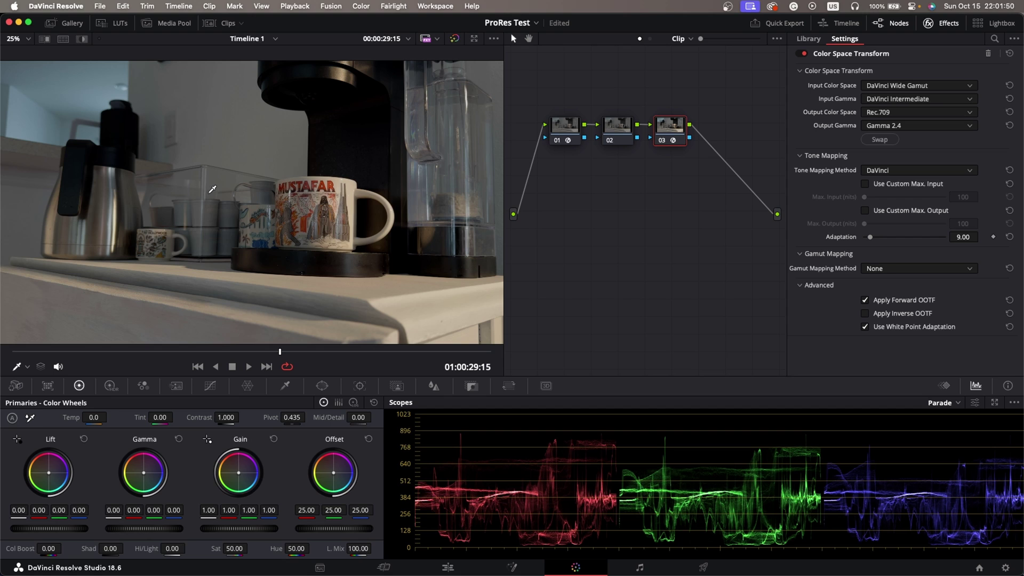
Place node 02 beneath node 01 and the final transform node well below, then add three serial nodes after node 02.
drag(668, 137, 715, 348)
drag(574, 130, 554, 161)
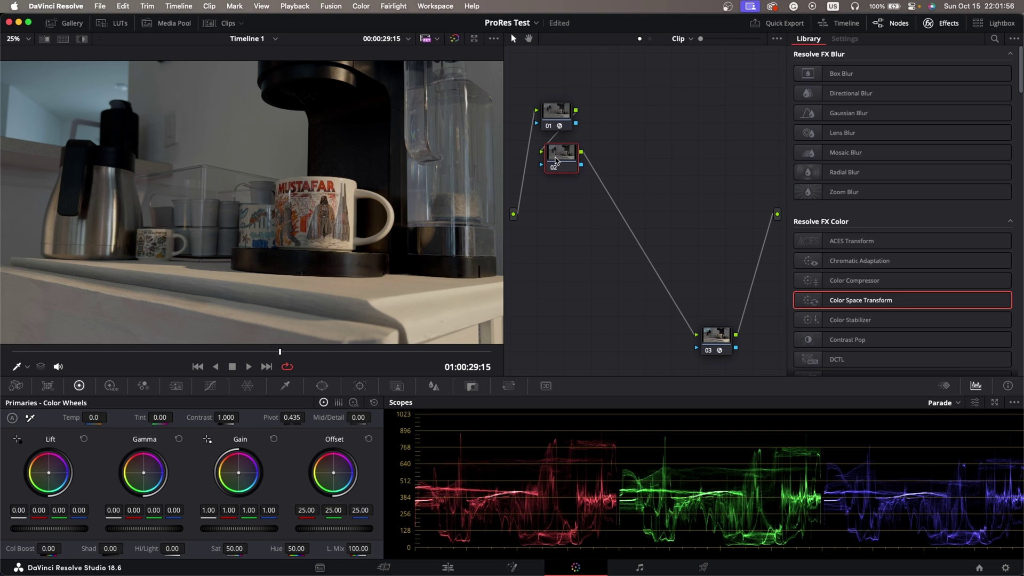
key(alt+s)
key(alt+s)
key(alt+s)
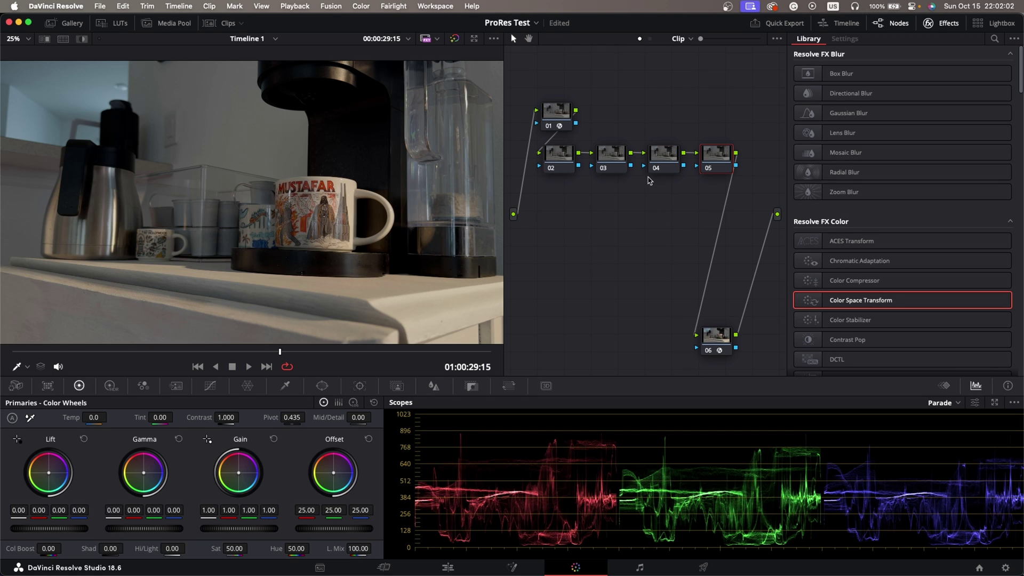
Adjust node 02's primaries to Offset 29.20, Gain 1.10, Gamma -0.02 and Lift -0.01.
click(561, 155)
drag(323, 529, 341, 529)
drag(234, 529, 241, 529)
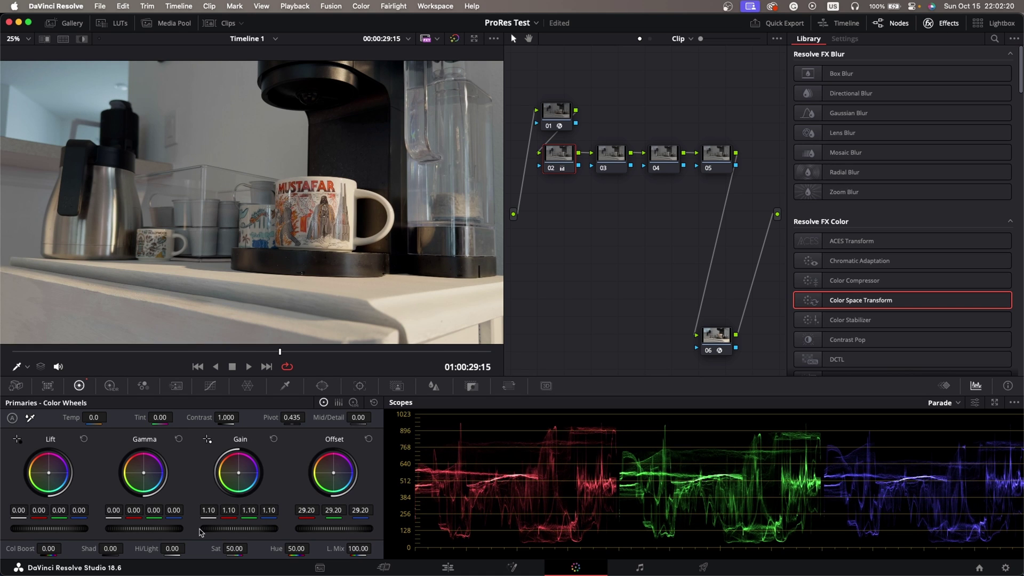
drag(180, 529, 176, 529)
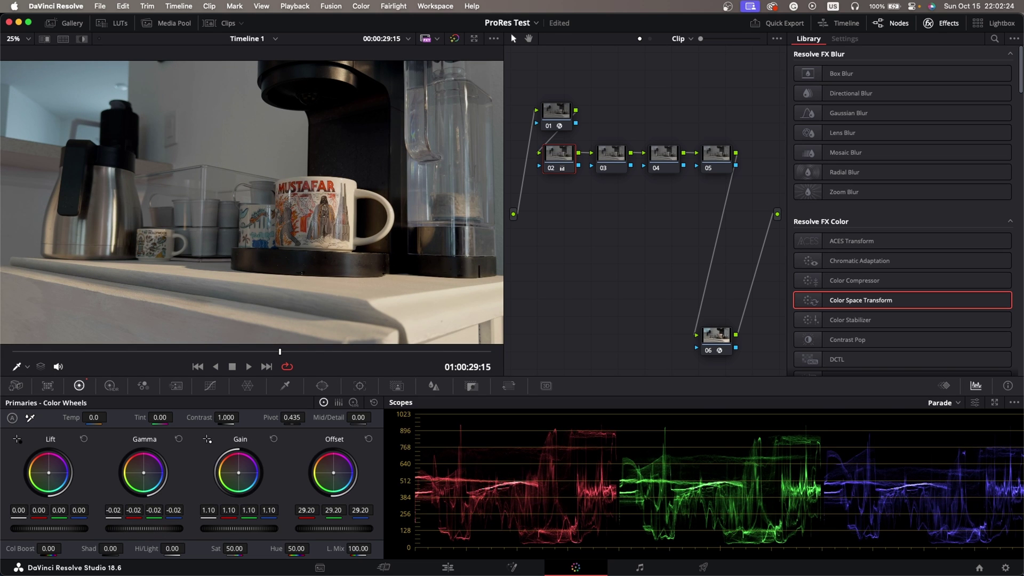
drag(50, 529, 48, 529)
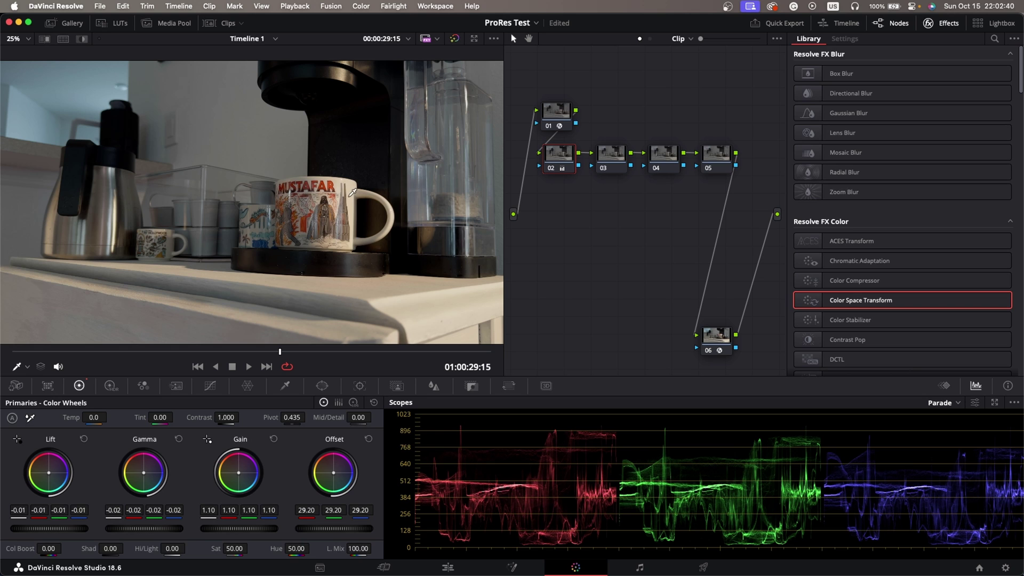
Set node 02's contrast to 0.888 and saturation to 67.20, saving the project.
drag(226, 417, 242, 417)
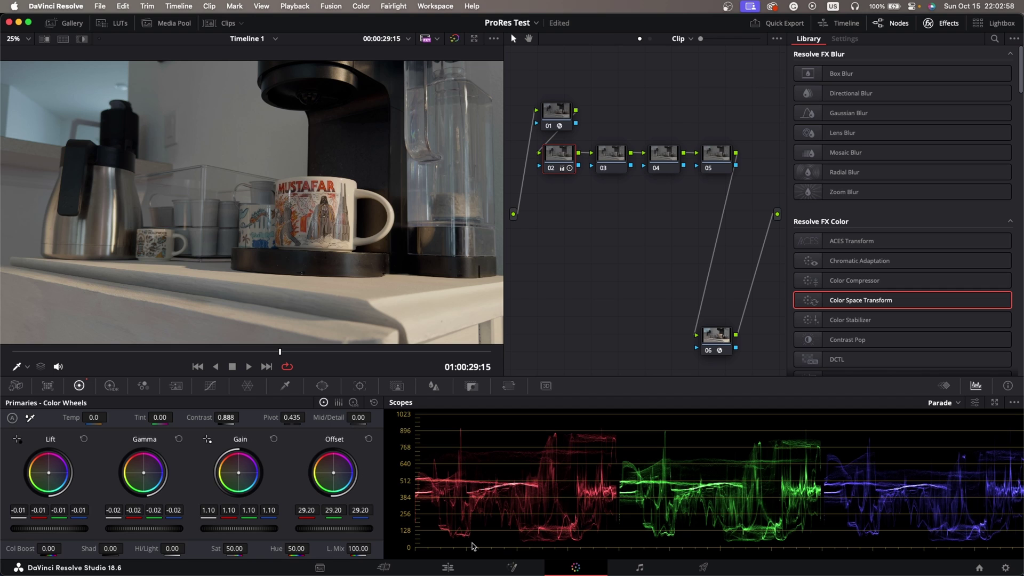
key(super+s)
drag(233, 550, 249, 550)
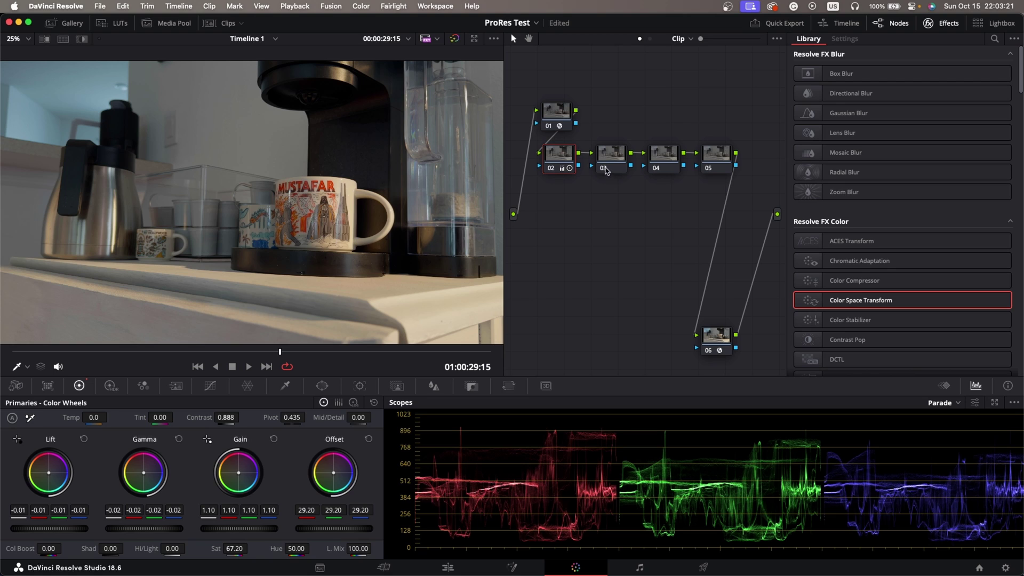
Rotate the yellow hue by 4.55 on node 03 using the Hue Vs Hue curve.
click(616, 168)
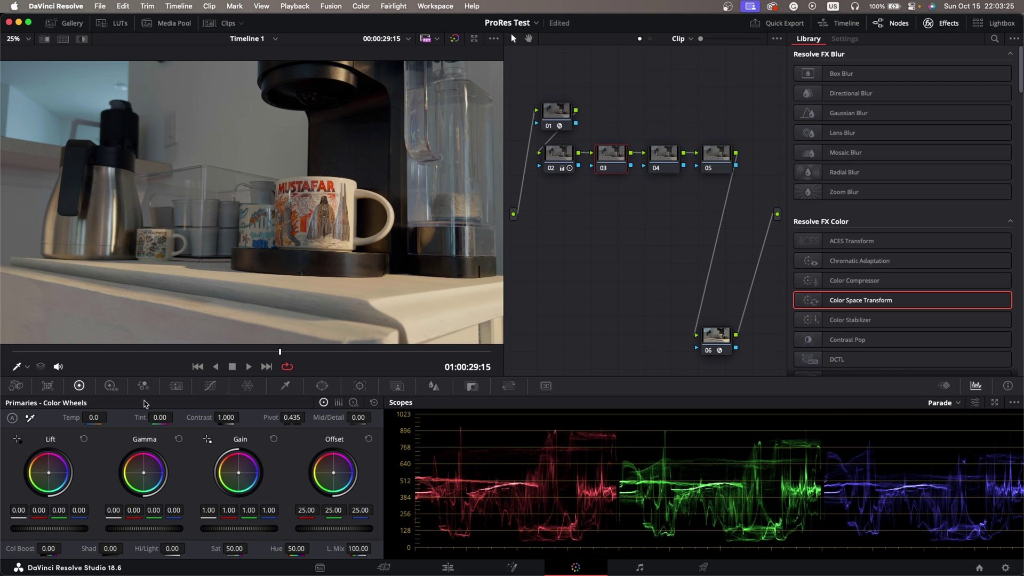
click(211, 386)
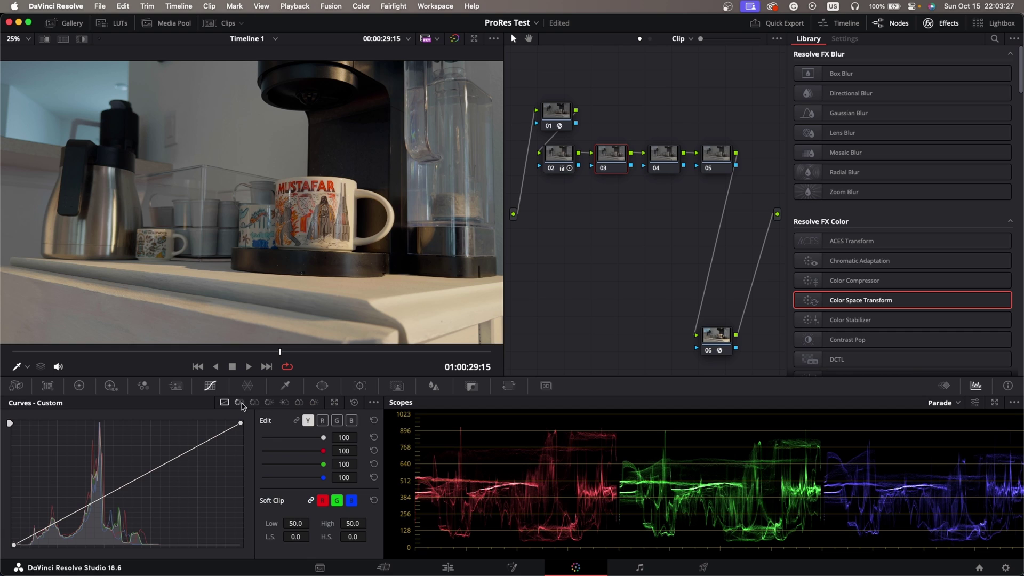
click(240, 404)
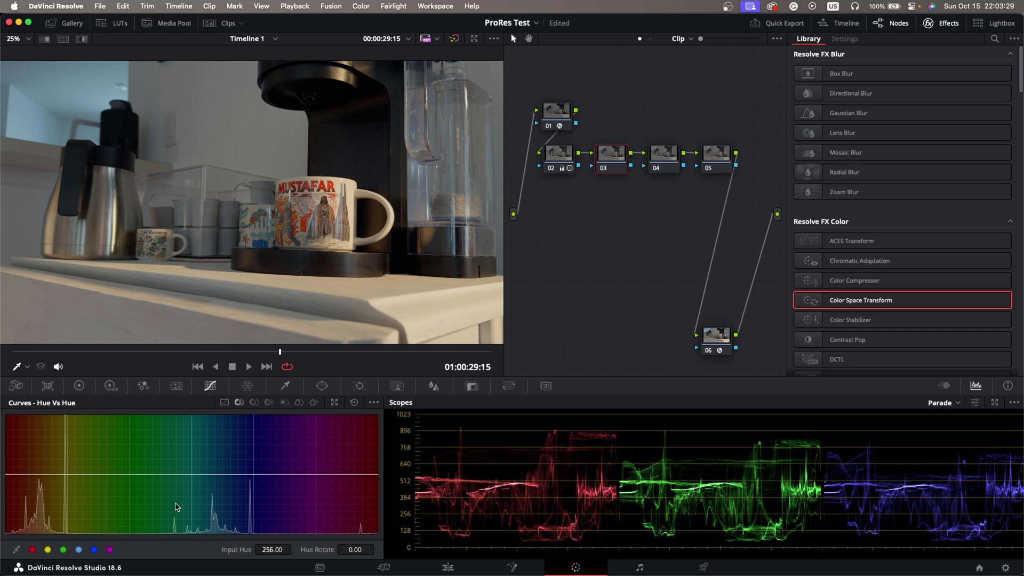
click(47, 549)
drag(354, 549, 374, 549)
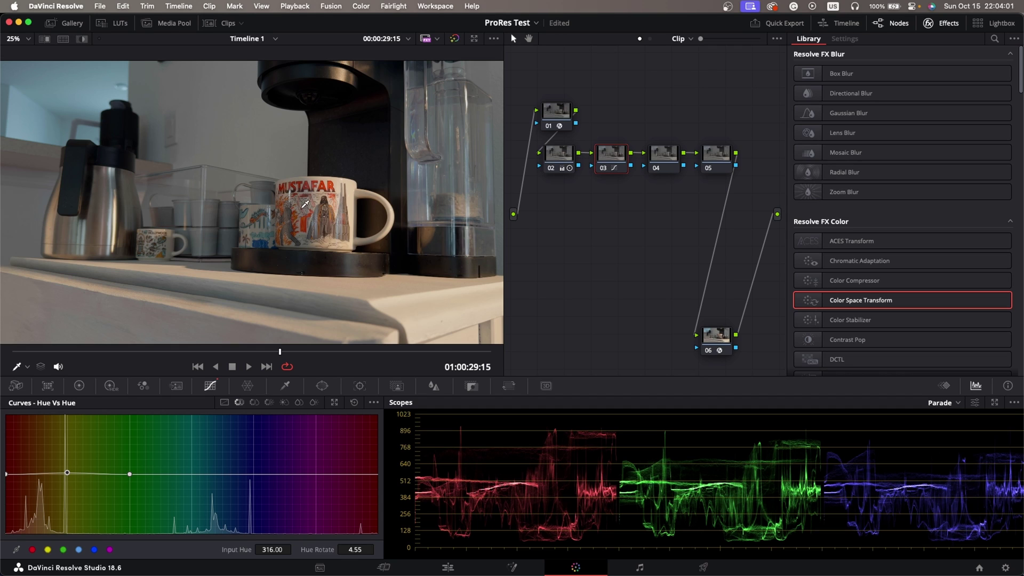
Try node 02's Offset at 51.60 and 11.60, settle on 27.15, and save the project.
key(shift+semicolon)
click(79, 386)
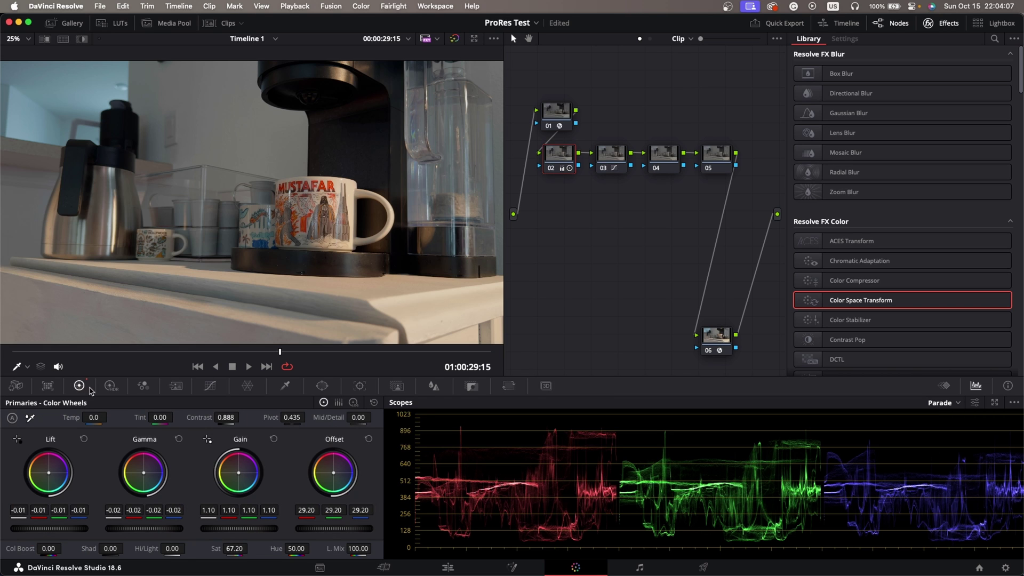
drag(331, 528, 384, 529)
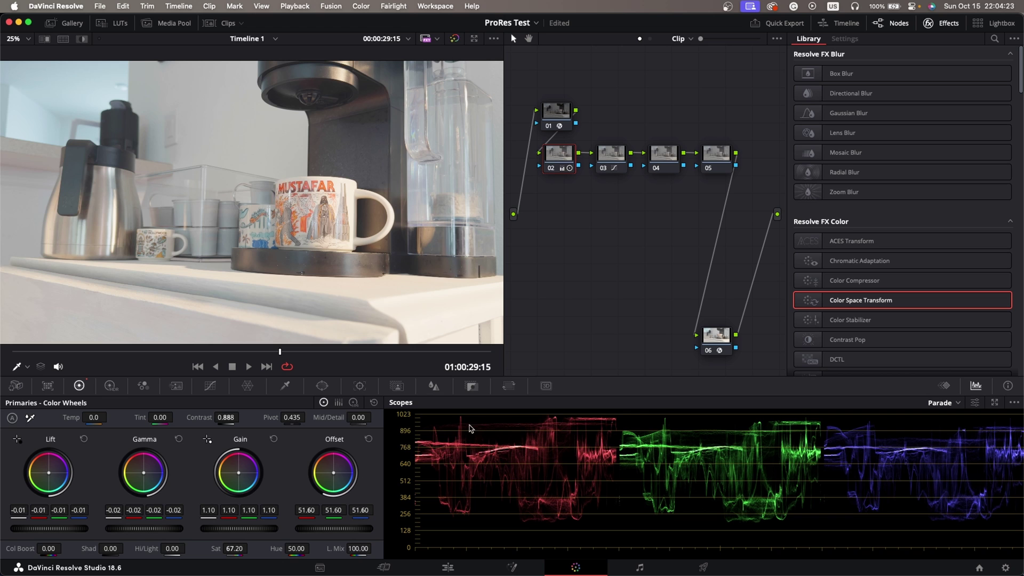
drag(335, 528, 306, 532)
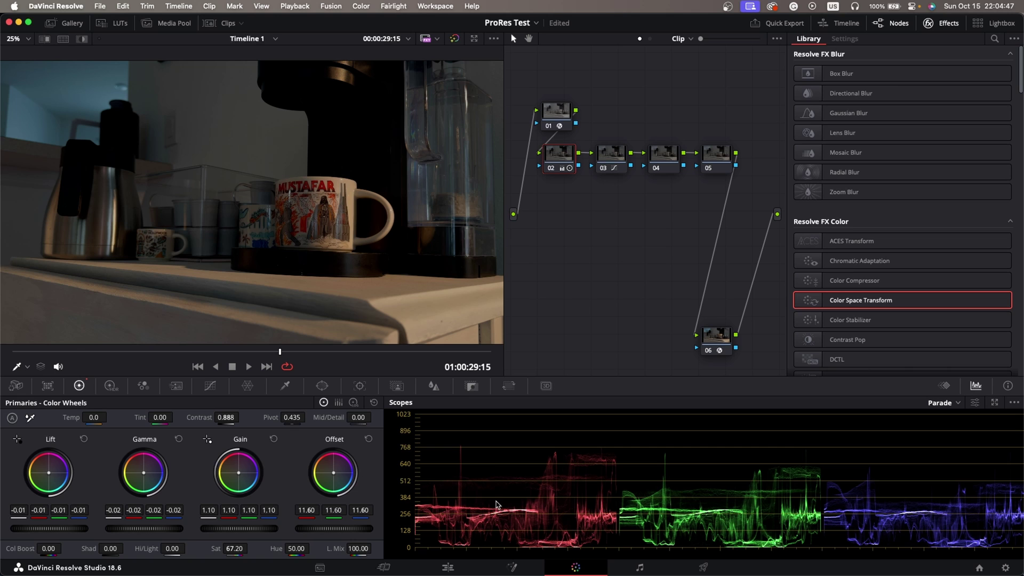
drag(333, 529, 363, 529)
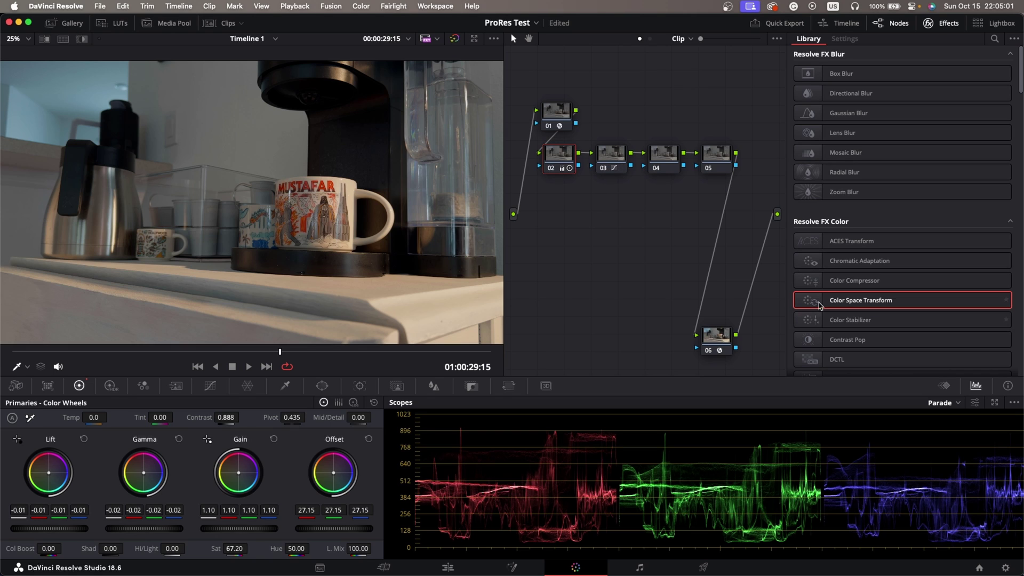
key(super+s)
Lower the red saturation to 0.91 on node 03 using the Hue Vs Sat curve.
click(612, 156)
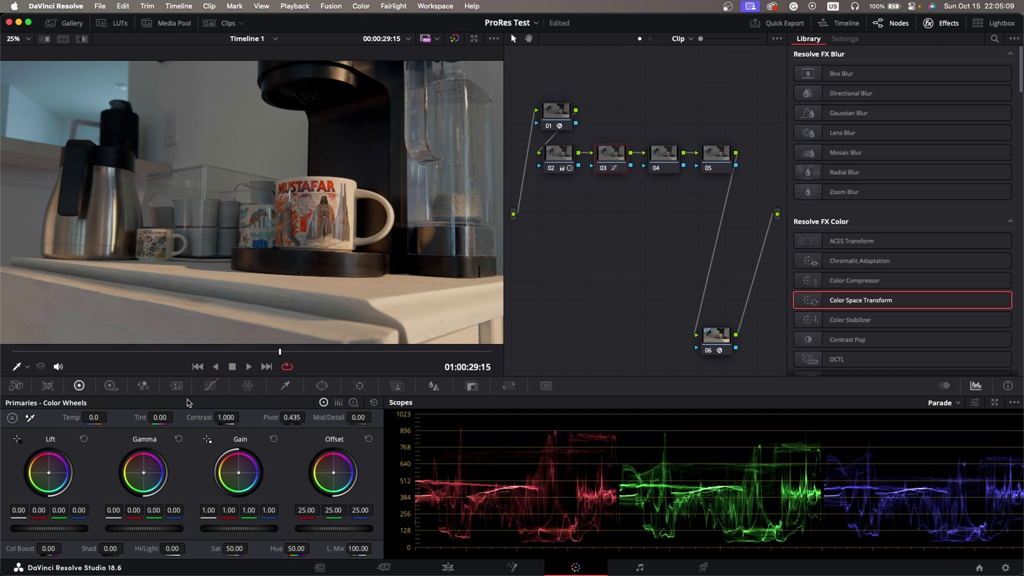
click(210, 386)
click(253, 404)
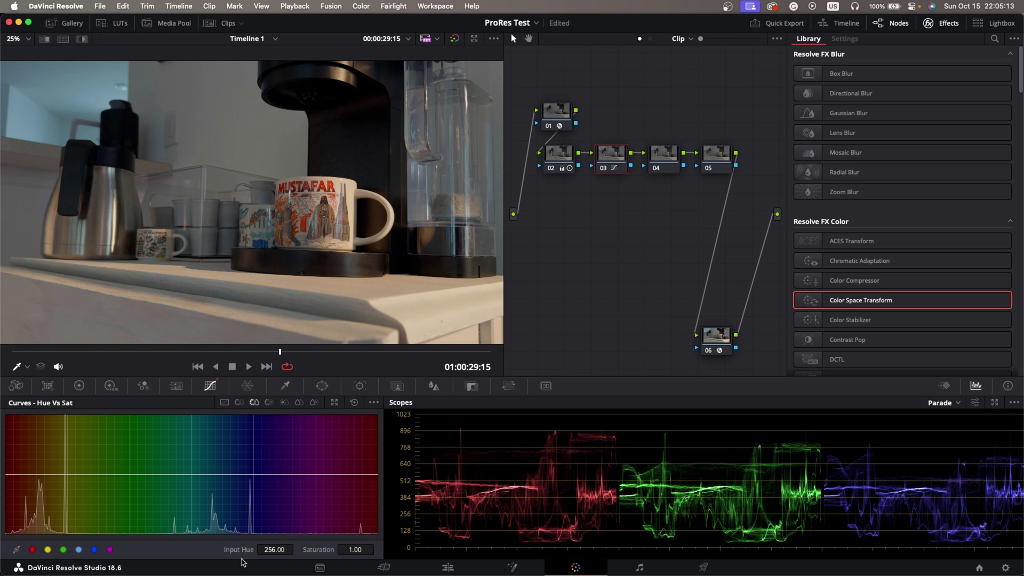
click(33, 549)
mouse_move(315, 549)
mouse_down()
mouse_move(330, 549)
mouse_move(299, 549)
mouse_move(325, 550)
mouse_up()
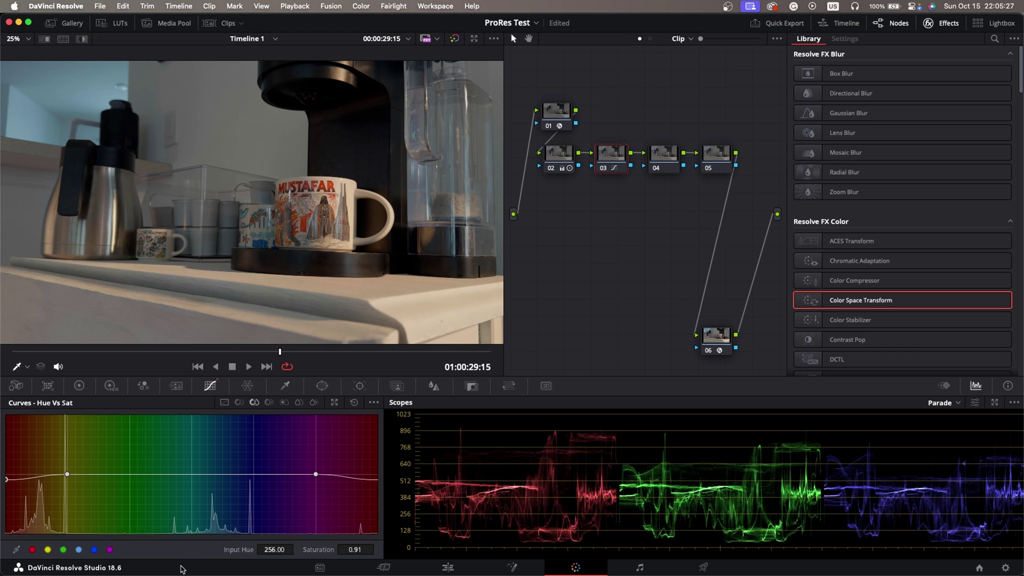
Warm up node 02 by setting its color temperature to 260.0.
click(564, 155)
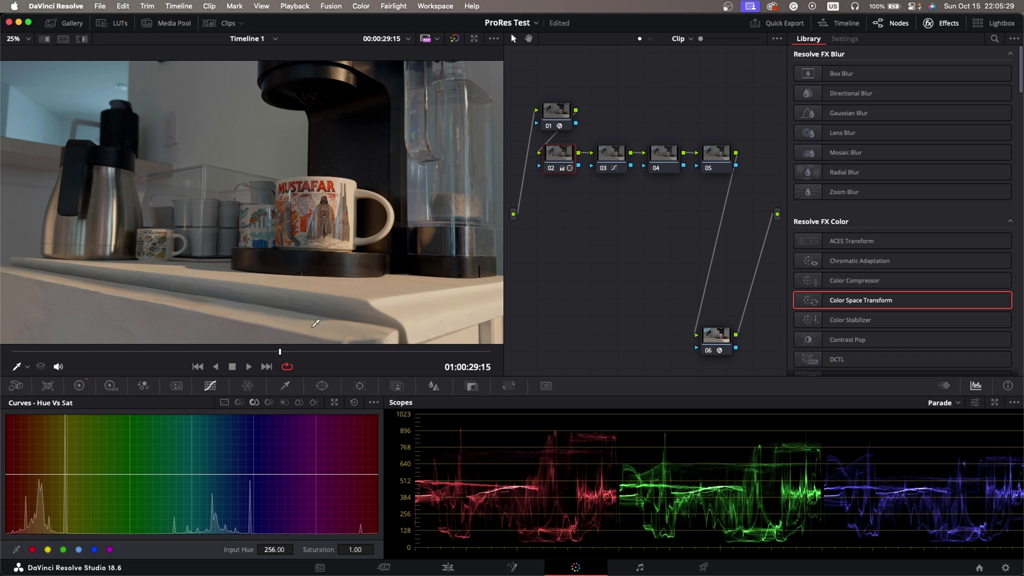
click(79, 385)
drag(94, 418, 109, 417)
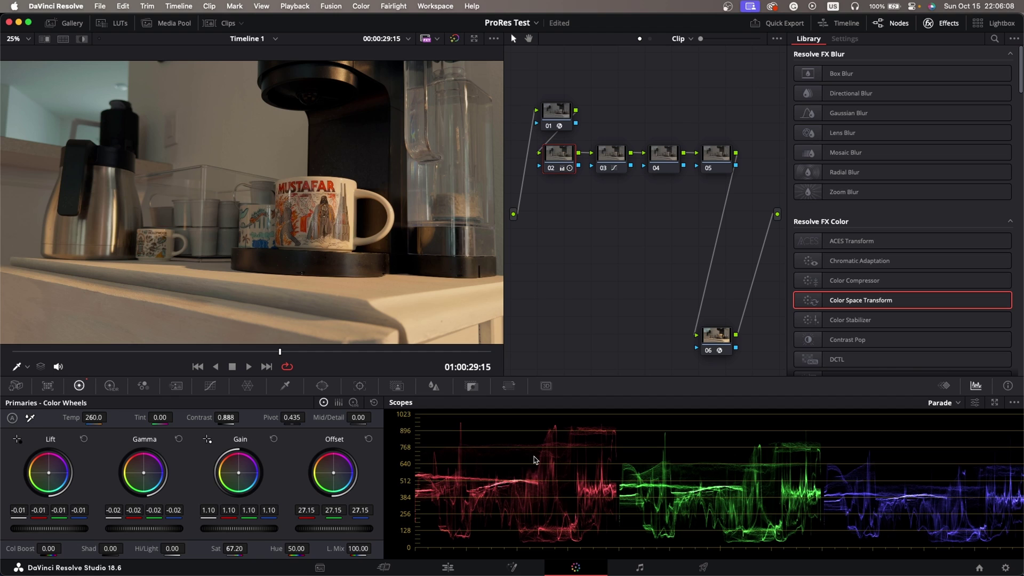
Fine-tune the blur radius of node 04, trying 0.53 along the way.
click(673, 158)
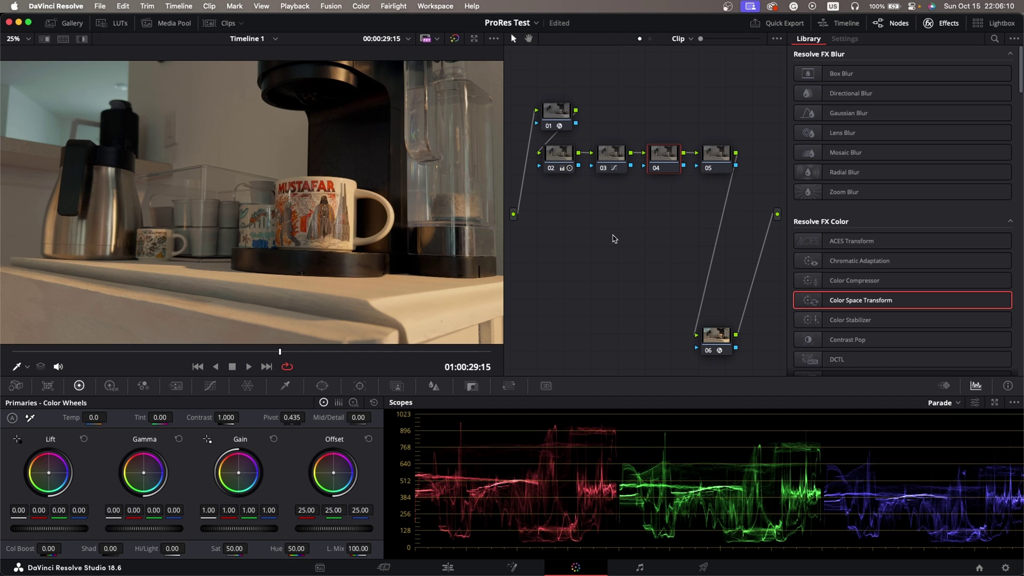
click(434, 386)
drag(82, 522, 83, 522)
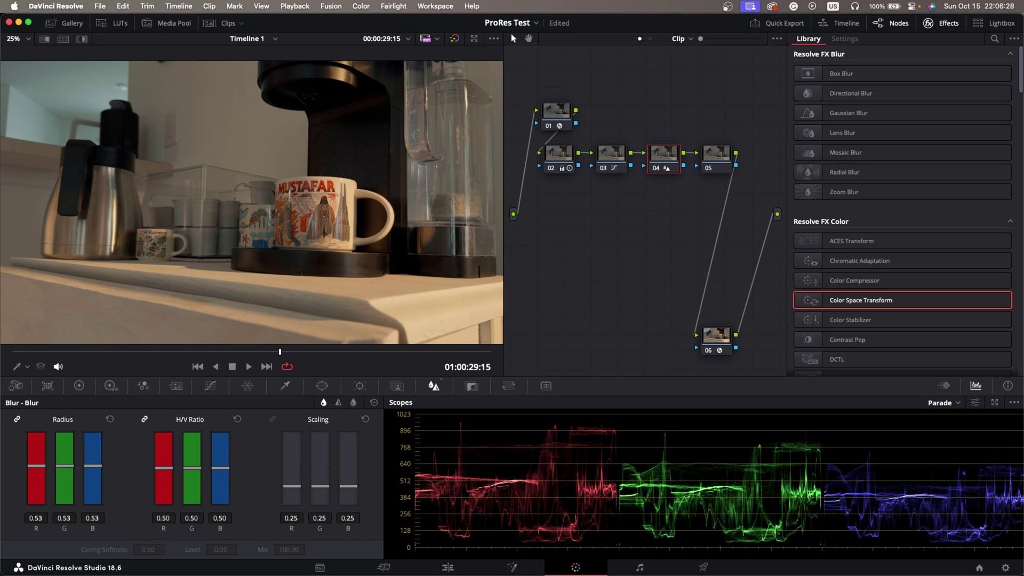
drag(93, 517, 94, 518)
Set node 04's Mid/Detail to 14.00 and compare the image with the node disabled and enabled, leaving it enabled.
click(79, 385)
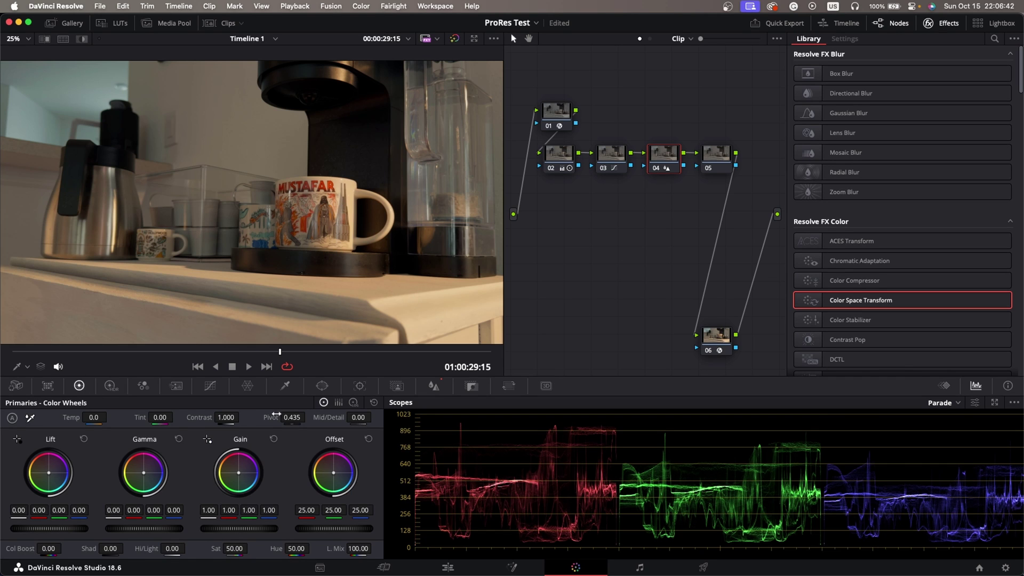
drag(332, 421, 363, 421)
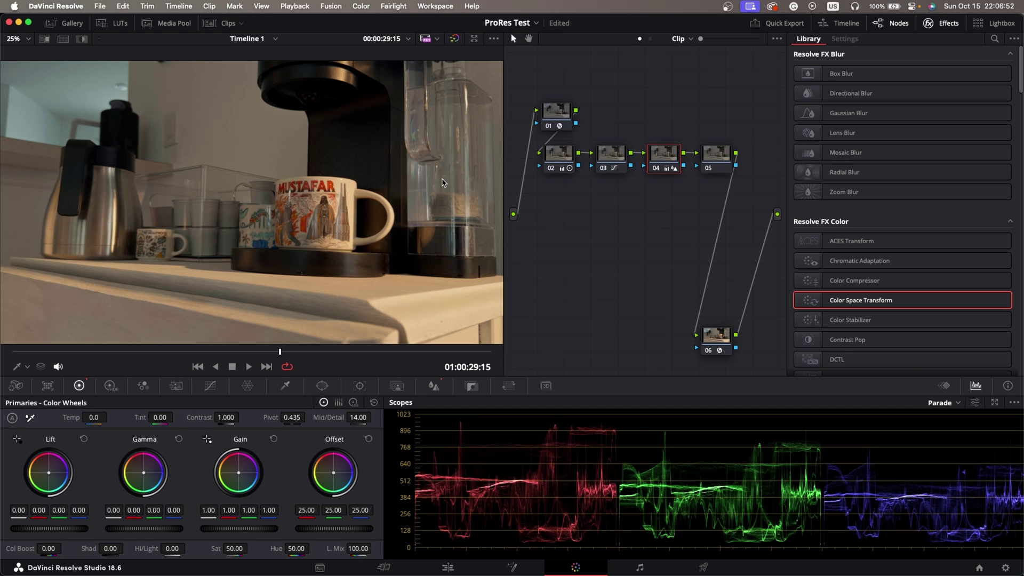
click(656, 171)
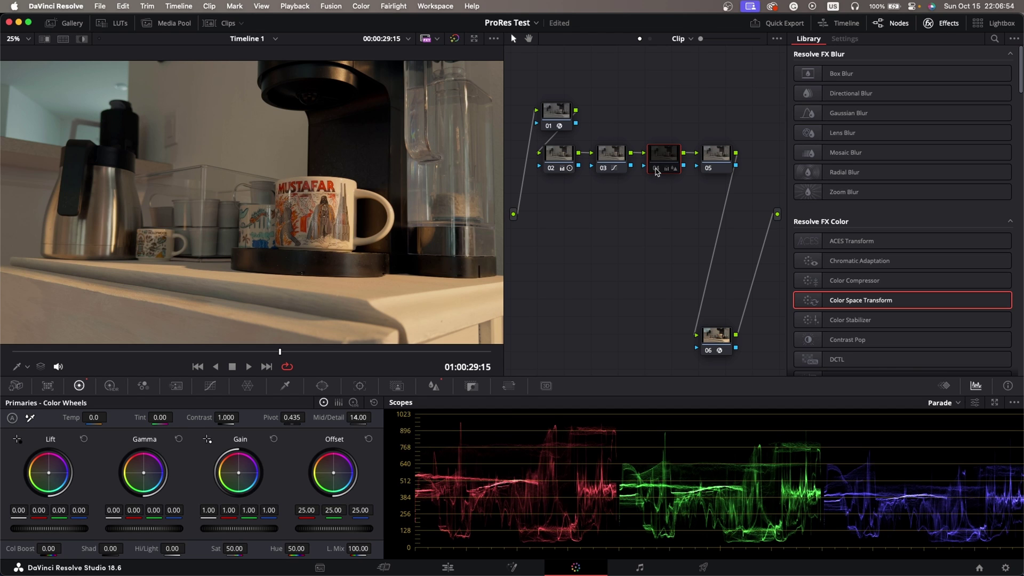
click(657, 170)
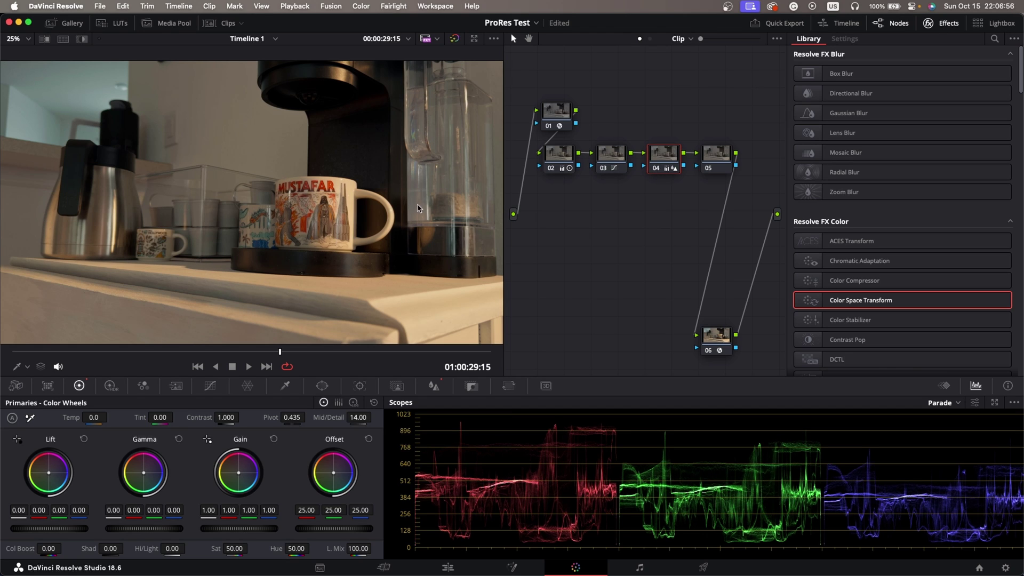
click(657, 170)
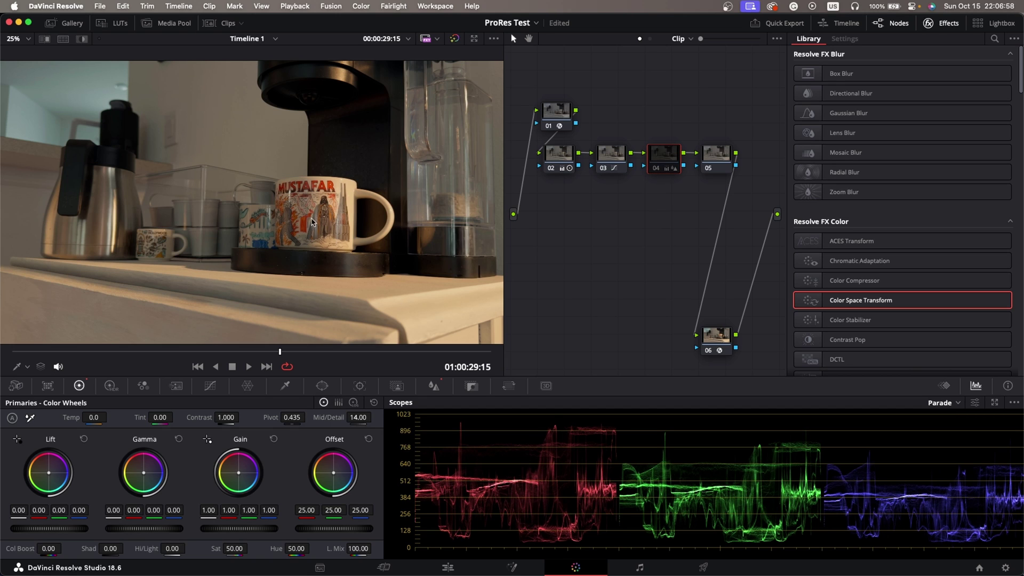
click(656, 170)
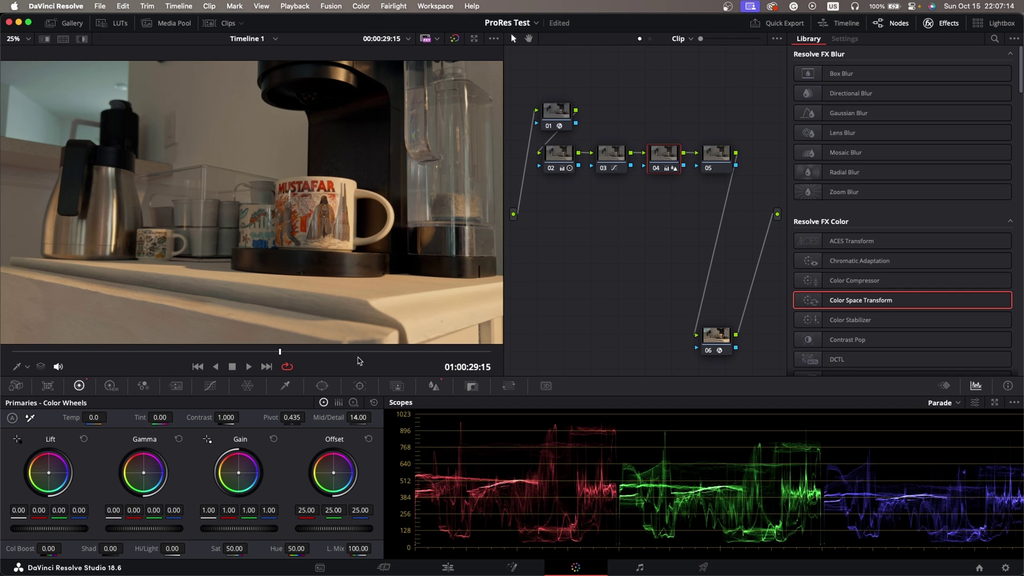
Add a circle window around the mugs on node 05 with aspect 80.23, softness 36.00, pan 52.63, tilt 46.28 and rotation -8.58.
click(710, 169)
click(322, 386)
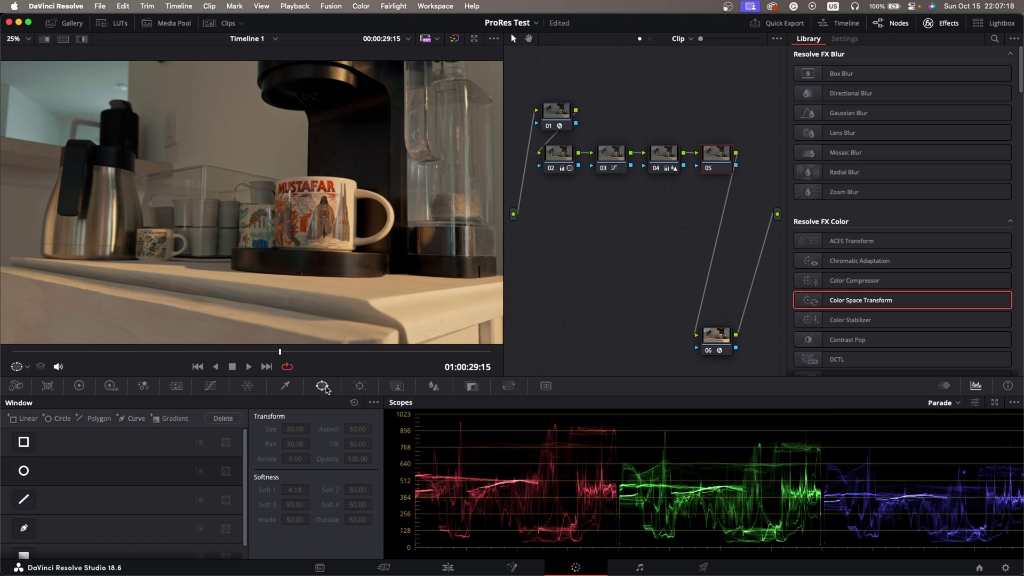
click(24, 472)
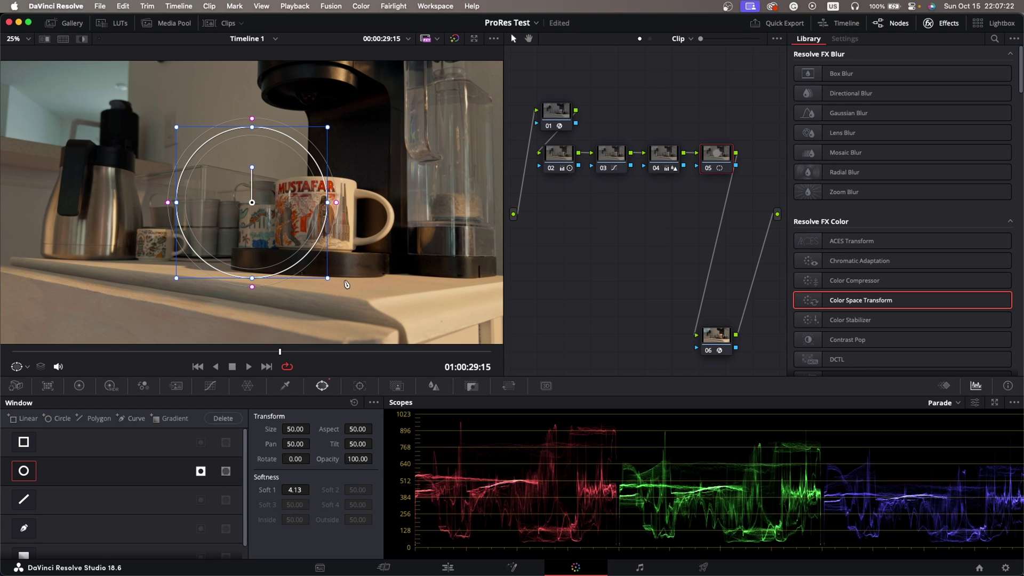
drag(327, 202, 444, 202)
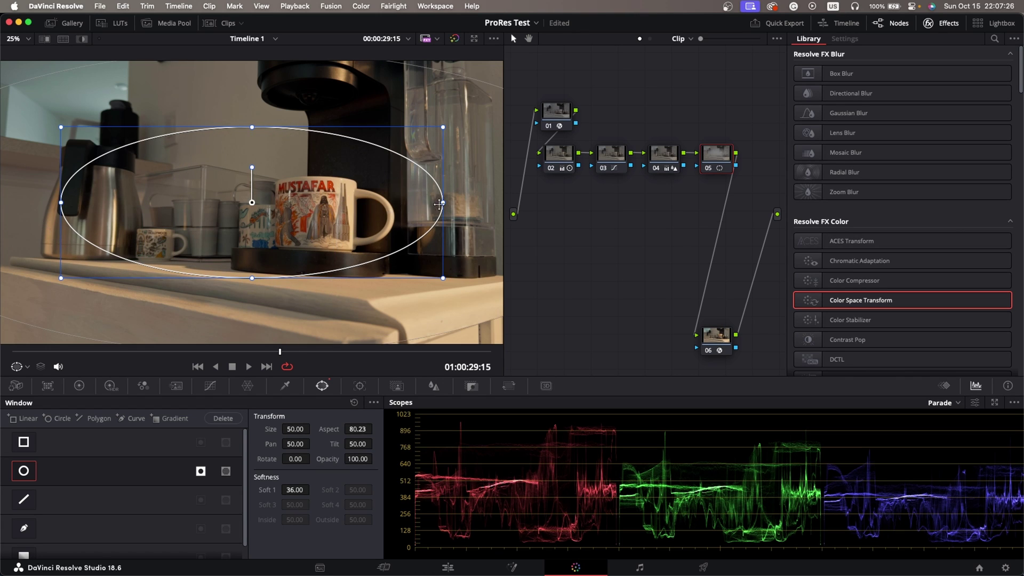
drag(250, 165, 288, 223)
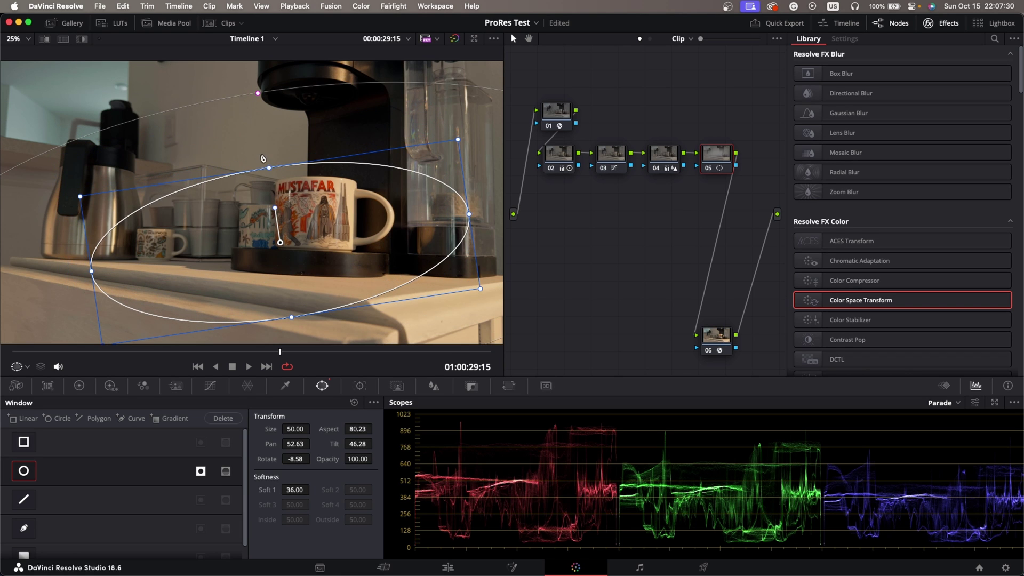
Enlarge and reposition node 05's circle window to size 53.44, aspect 90.96, pan 53.18 and tilt 47.52, checking its coverage with the highlight view.
drag(264, 162, 203, 149)
drag(381, 197, 607, 160)
drag(208, 271, 296, 256)
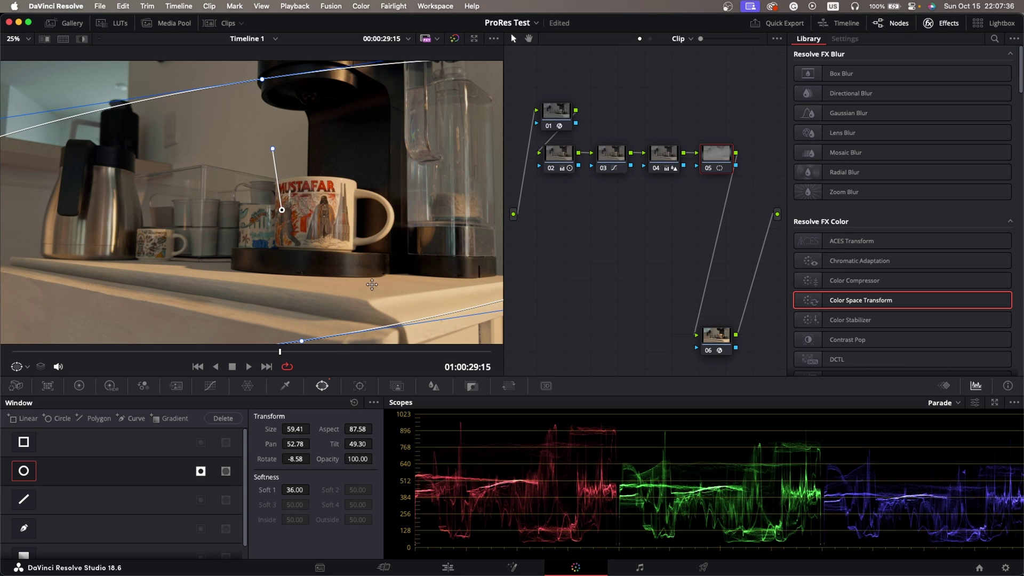
key(shift+h)
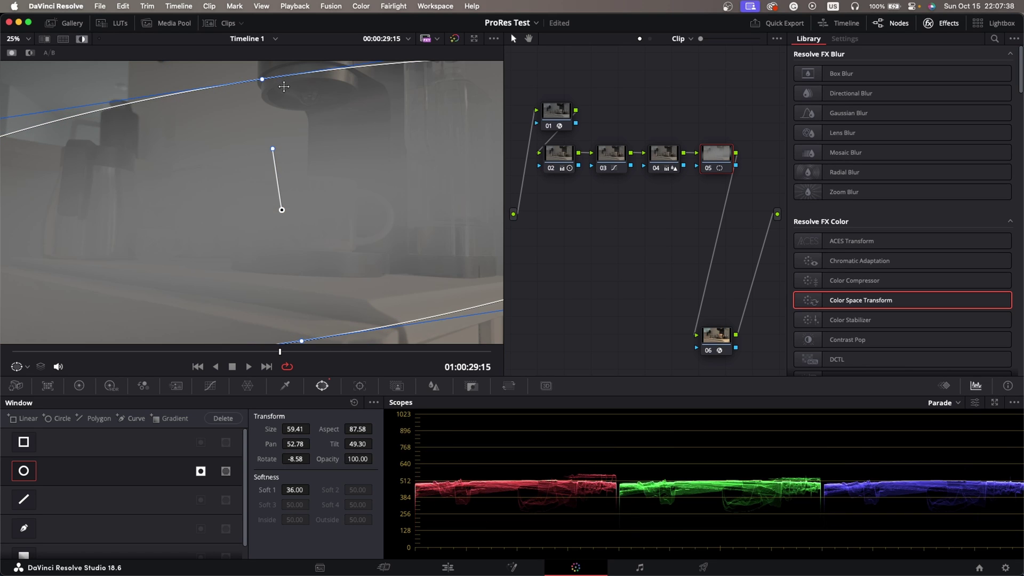
drag(263, 80, 259, 110)
mouse_move(318, 169)
mouse_down()
mouse_move(319, 192)
mouse_move(321, 181)
mouse_up()
key(shift+h)
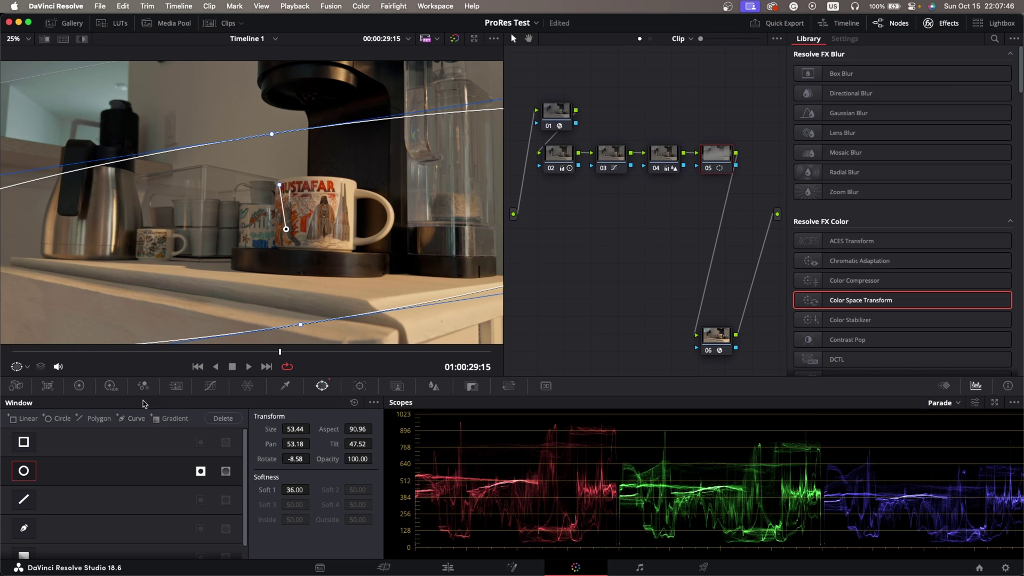
Slightly lower the midtones of node 05 with one point on the custom luma curve, and compare the image with the node disabled and enabled.
click(211, 387)
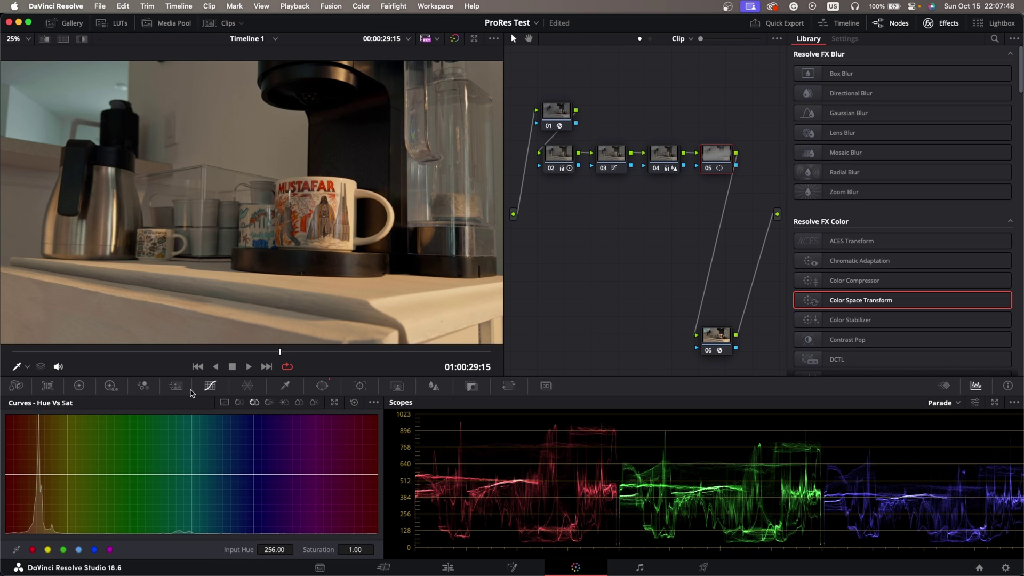
click(225, 403)
mouse_move(103, 499)
mouse_down()
mouse_move(102, 511)
mouse_move(96, 475)
mouse_move(97, 483)
mouse_up()
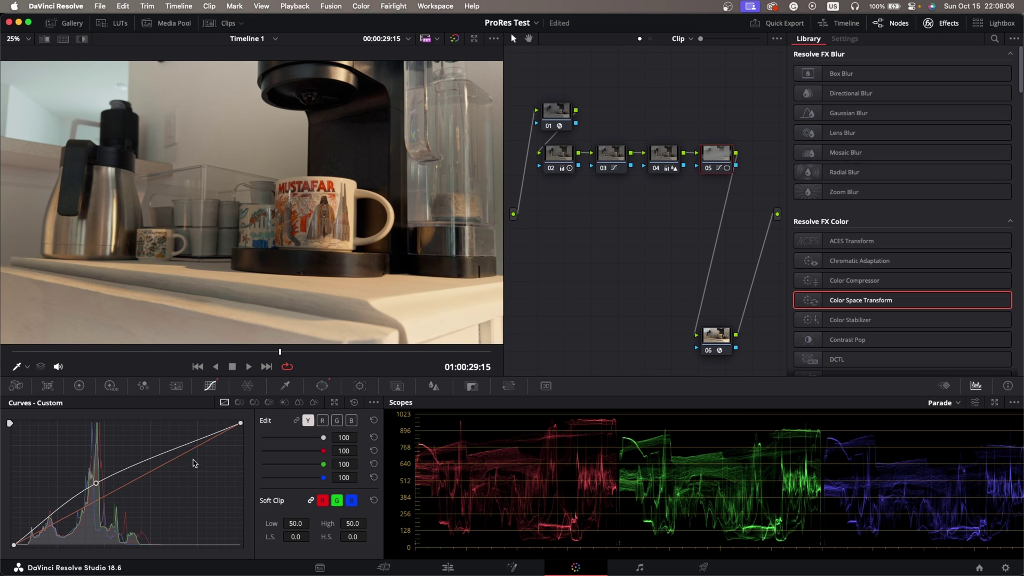
drag(96, 485, 93, 506)
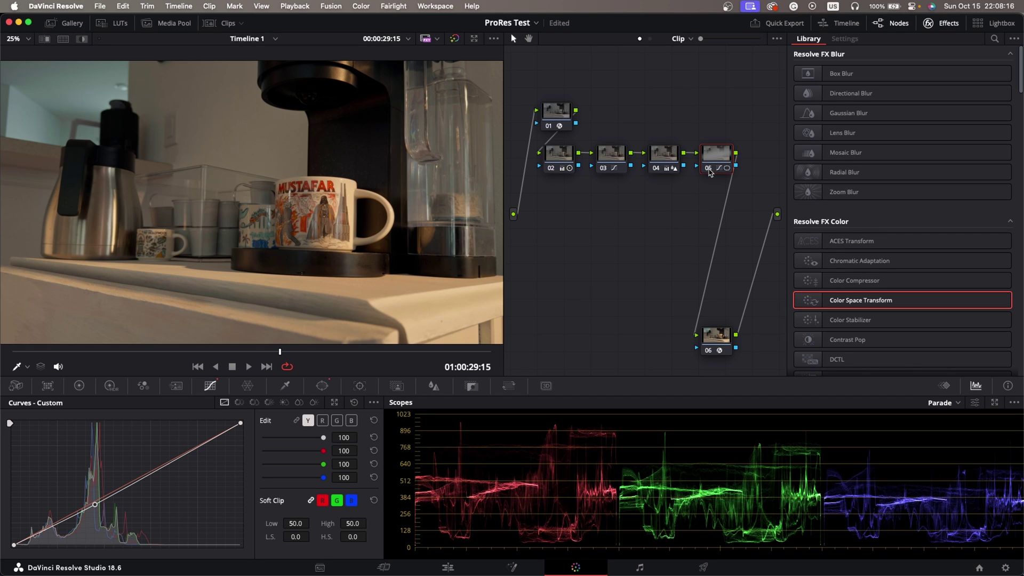
click(708, 169)
click(708, 168)
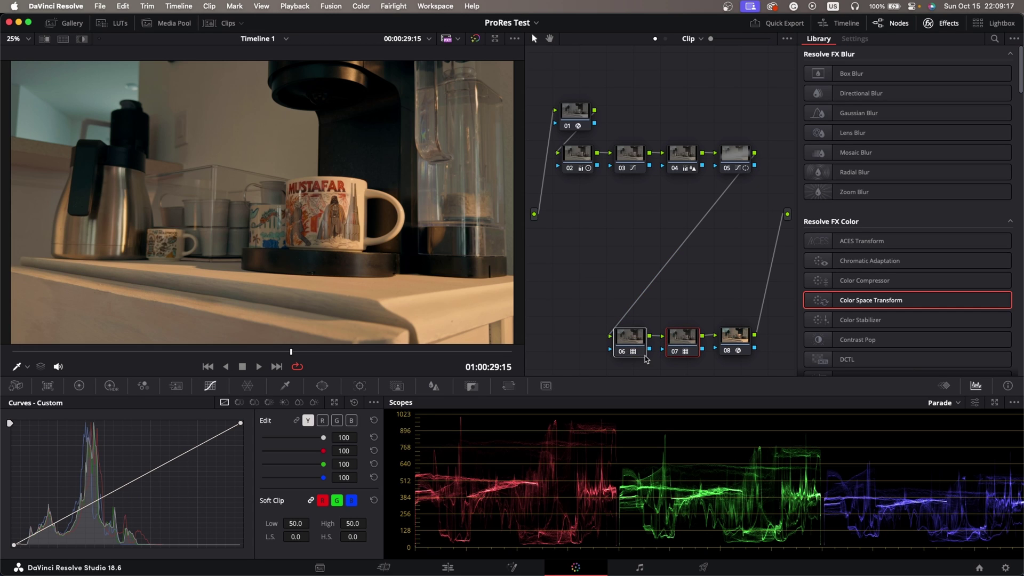
Compare the image with the whole grade bypassed and restored, and with nodes 06 and 07 repeatedly disabled and enabled.
key(shift+d)
key(shift+d)
key(ctrl+d)
key(ctrl+d)
key(ctrl+d)
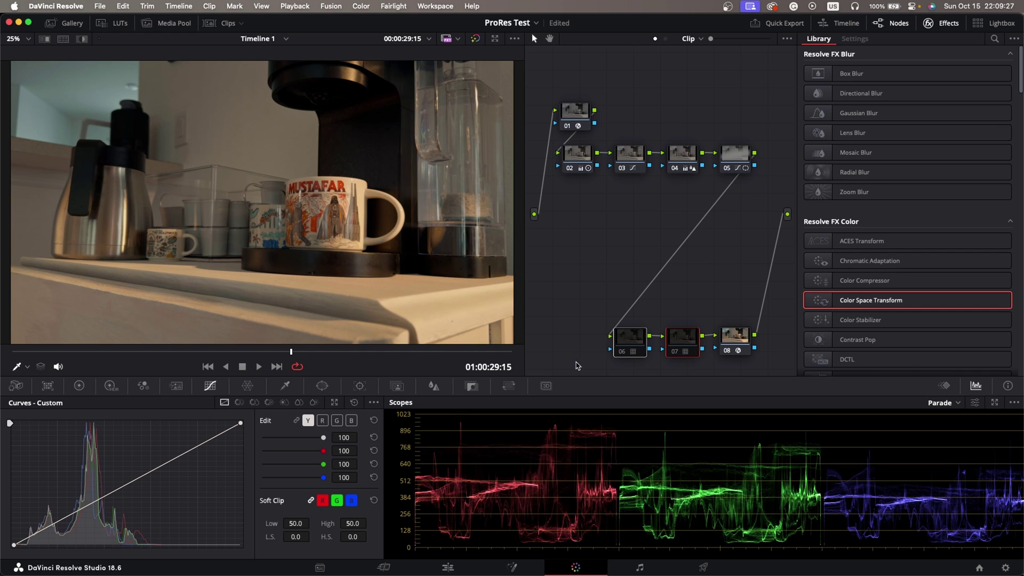
key(ctrl+d)
key(ctrl+d)
key(ctrl+d)
key(ctrl+d)
key(ctrl+d)
key(ctrl+d)
key(ctrl+d)
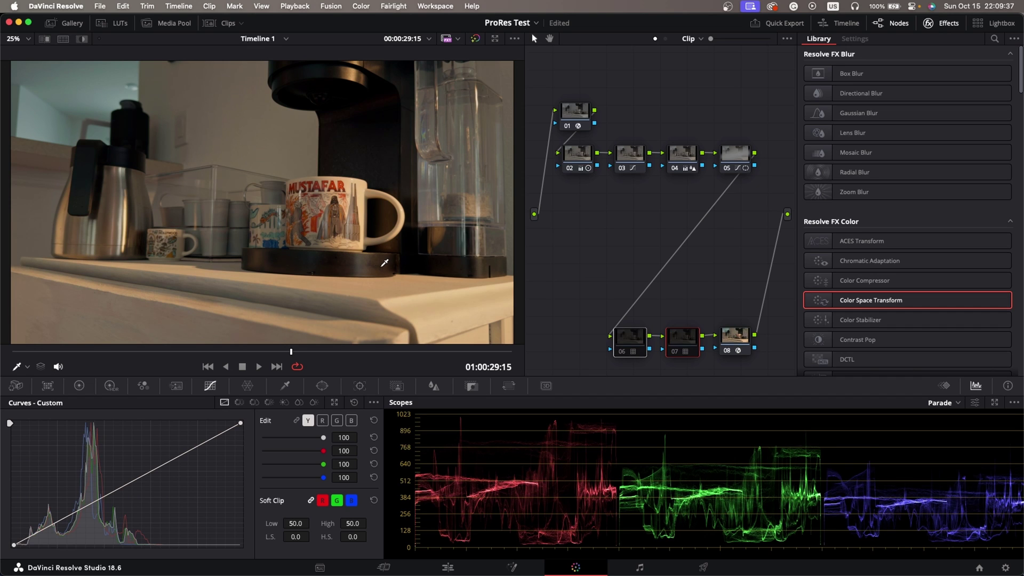